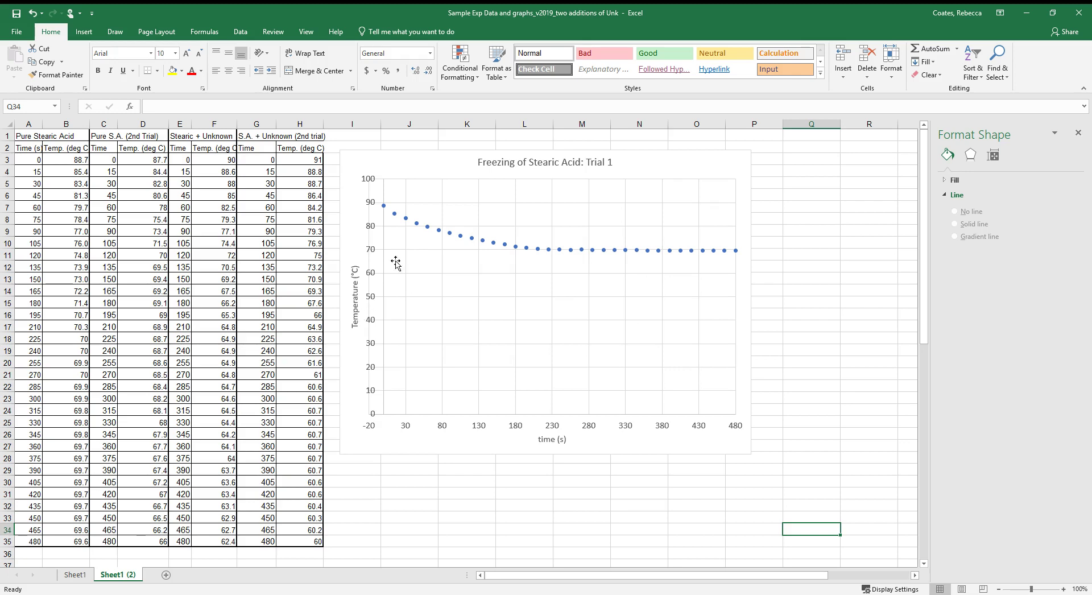
- Set the minimum bound of the chart's vertical temperature axis to 60
left_click(373, 260)
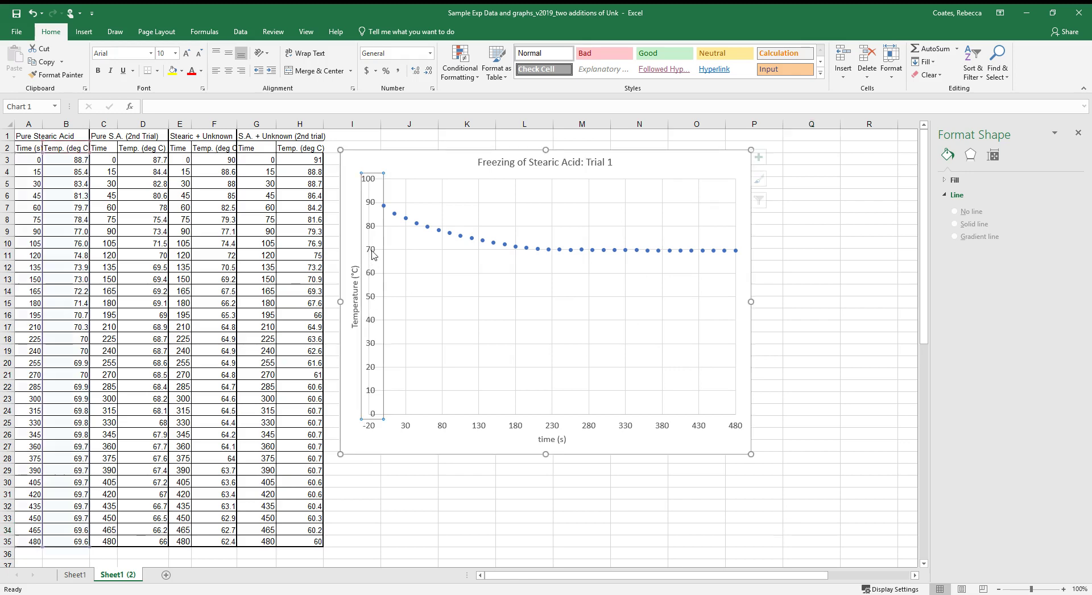
double_click(1015, 225)
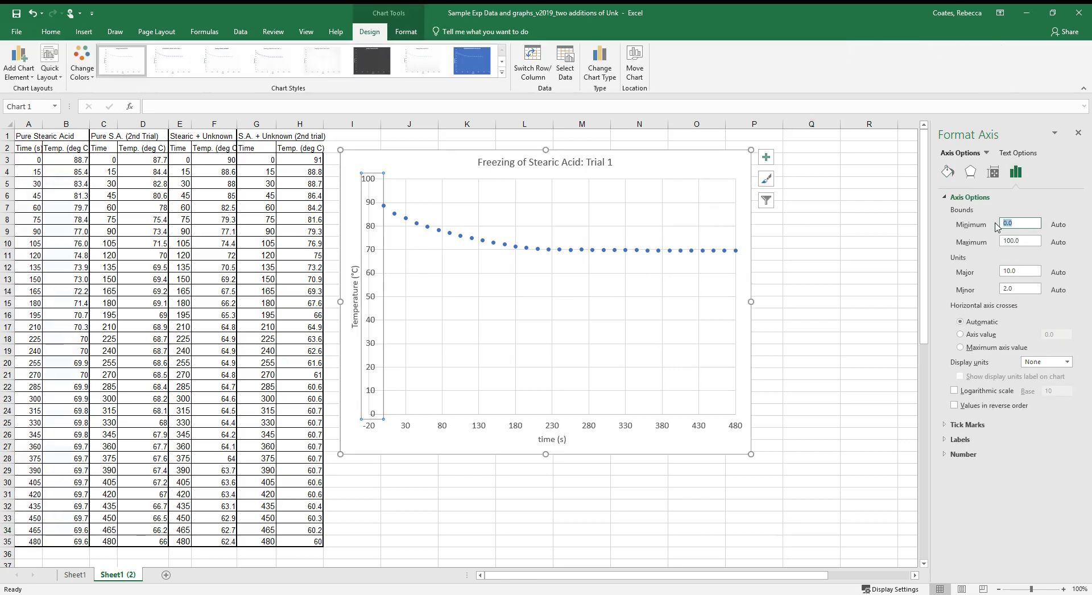
type("60")
key("Return")
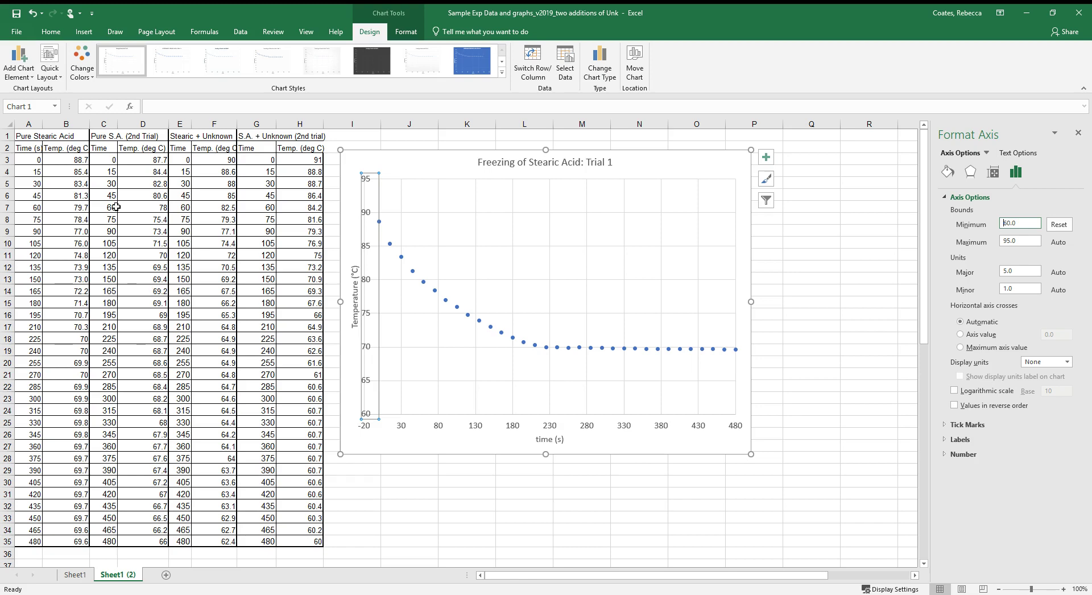
- Insert two blank columns before the Pure S.A. (2nd Trial) data, at column C
right_click(104, 123)
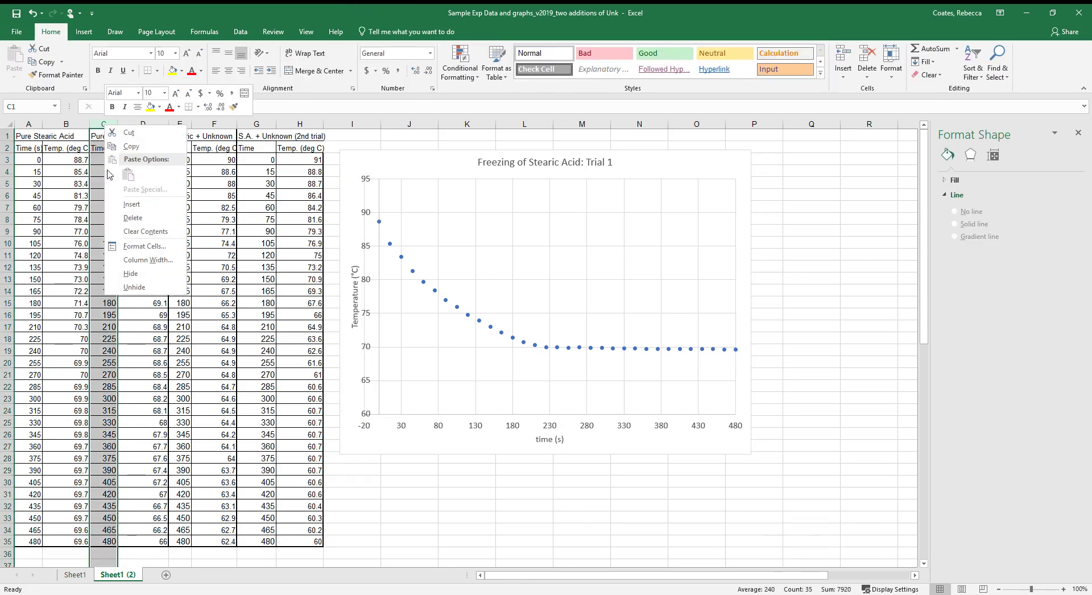
left_click(122, 207)
right_click(97, 125)
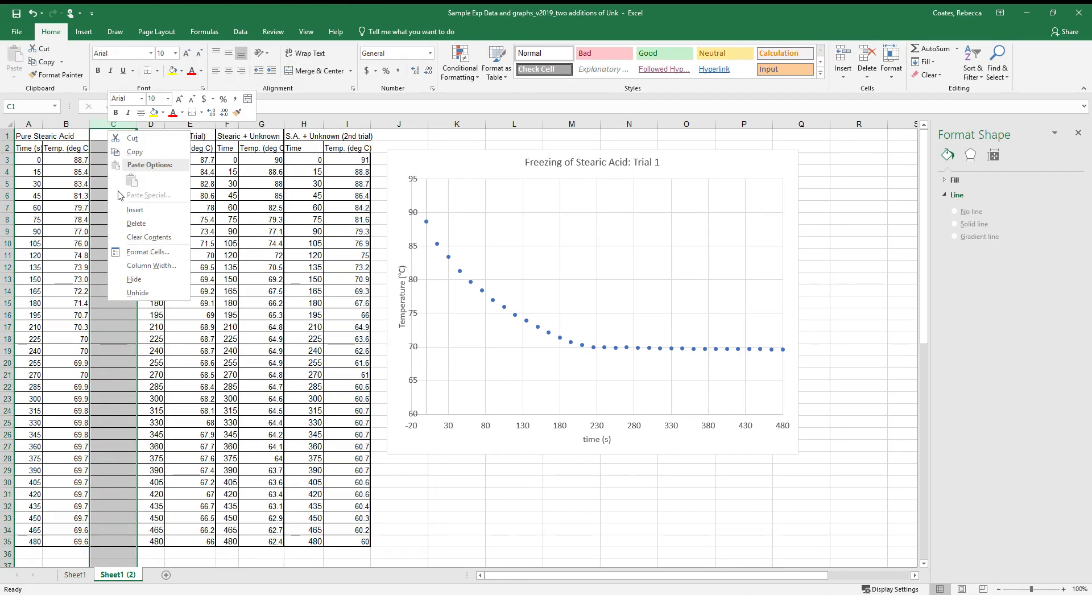
left_click(124, 207)
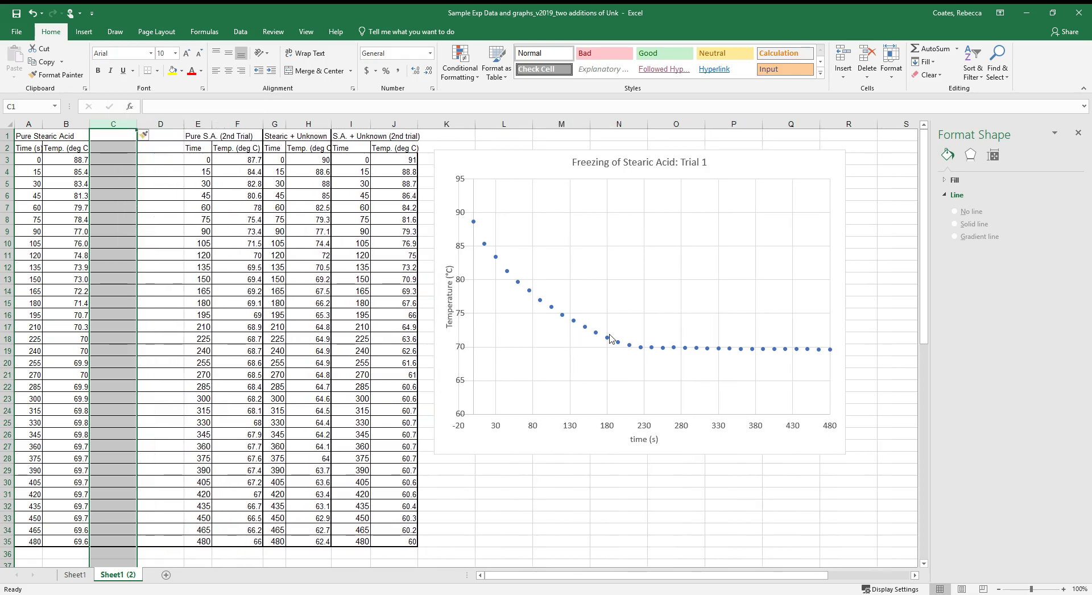
- Copy the first trial's temperature column with its header (B2:B35) into the blank columns starting at C2 and D2
left_click(67, 162)
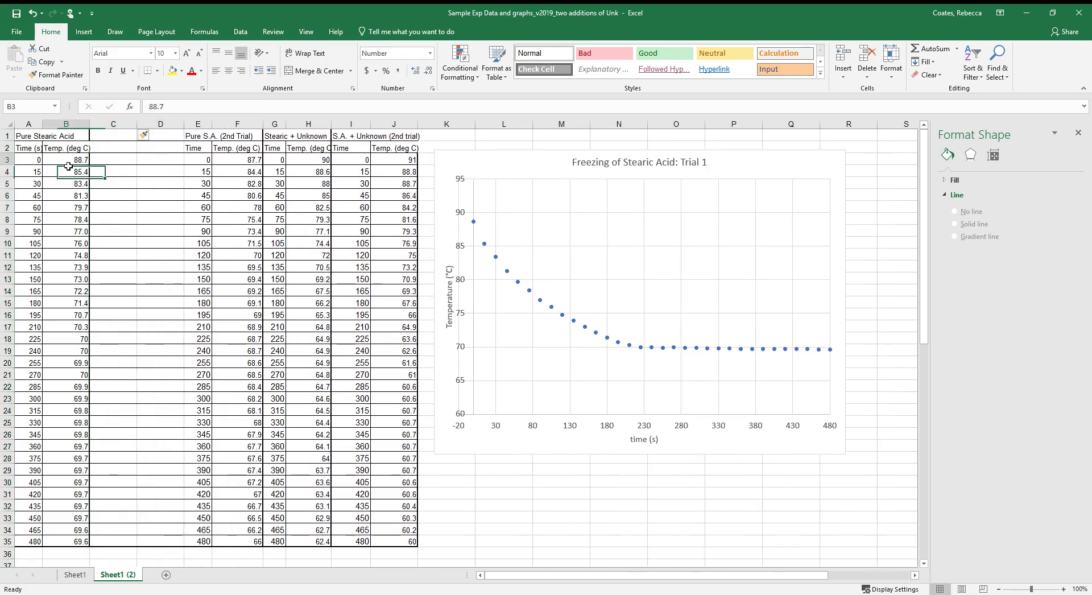
left_click_drag(67, 149, 77, 536)
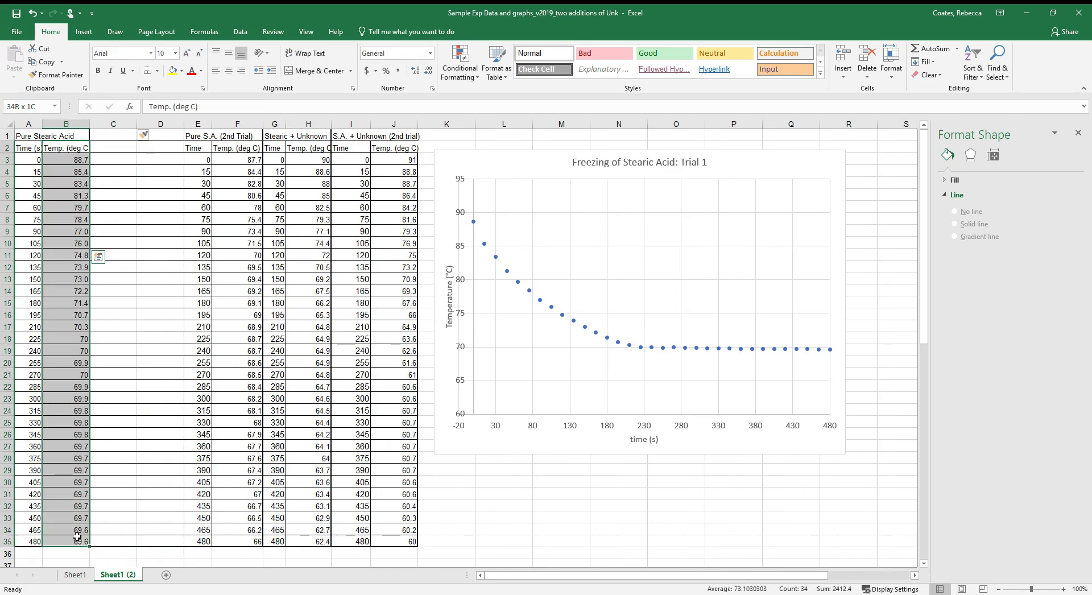
key("ctrl+c")
left_click(114, 148)
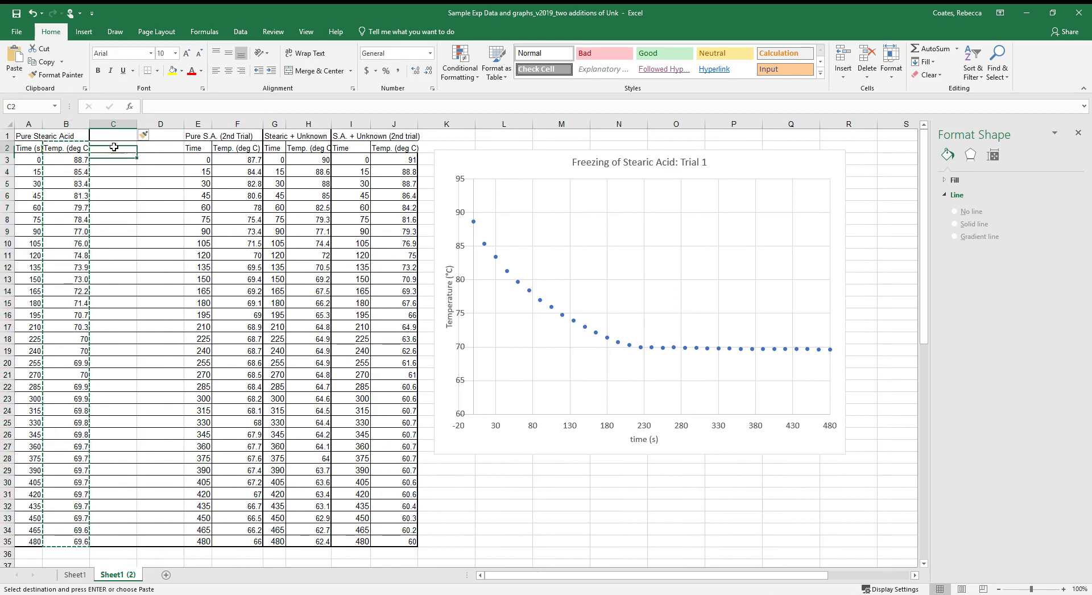
key("ctrl+v")
left_click(159, 147)
key("ctrl+v")
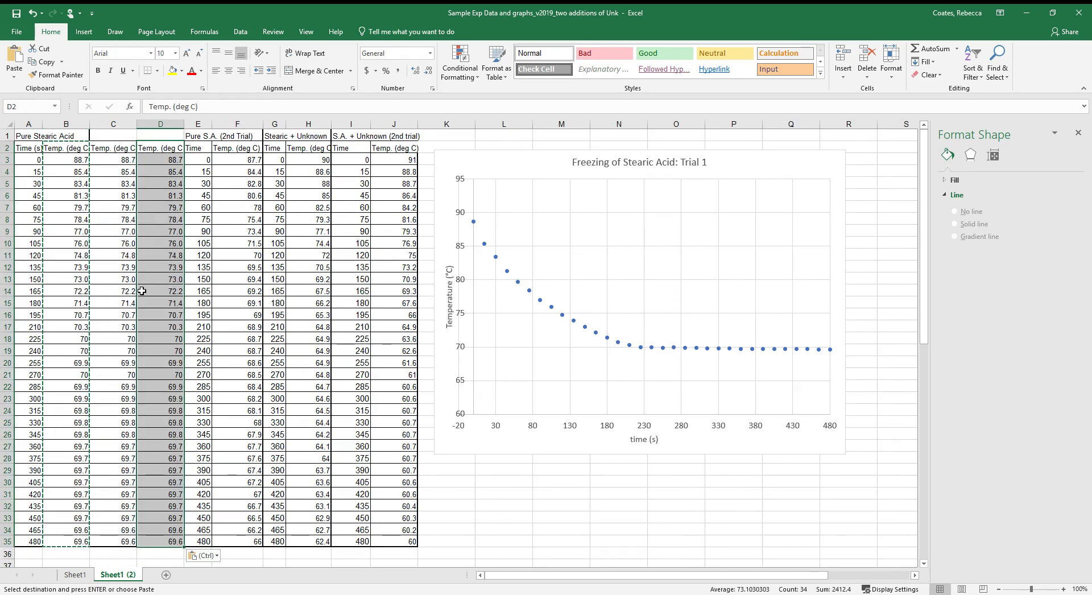
- Rename the headers of the two copied temperature columns to LR1 in C2 and LR2 in D2
left_click(116, 148)
type("L")
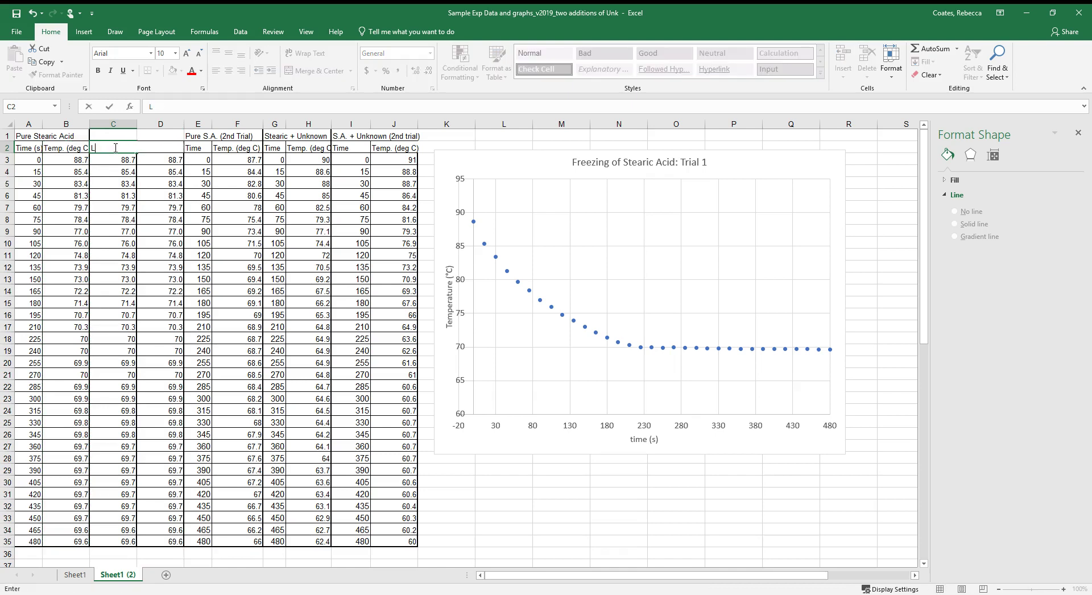
type("R!")
key("Tab")
left_click(115, 148)
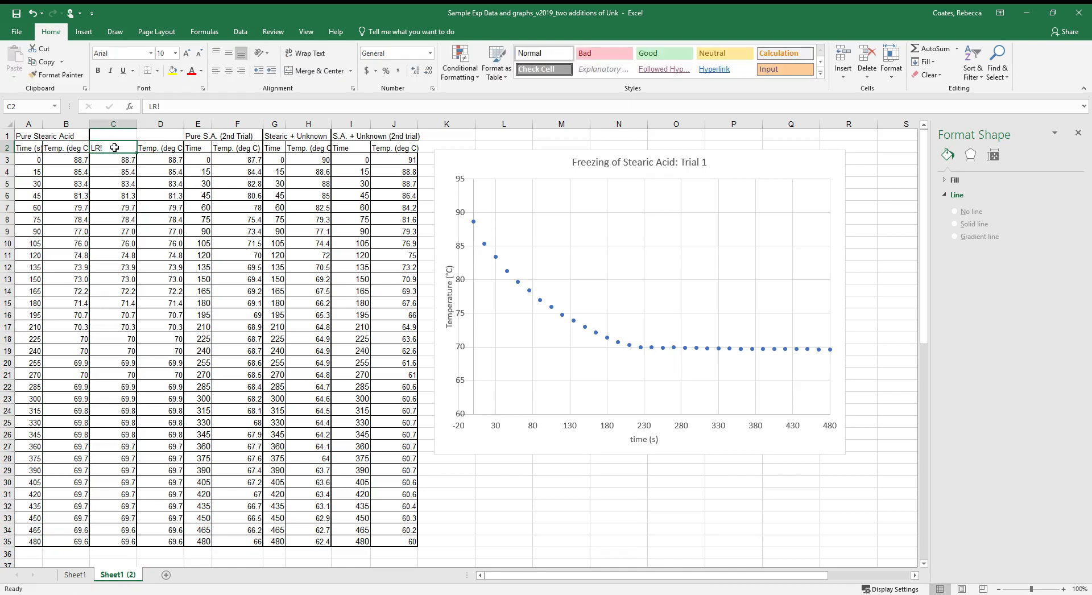
type("LR")
key("Tab")
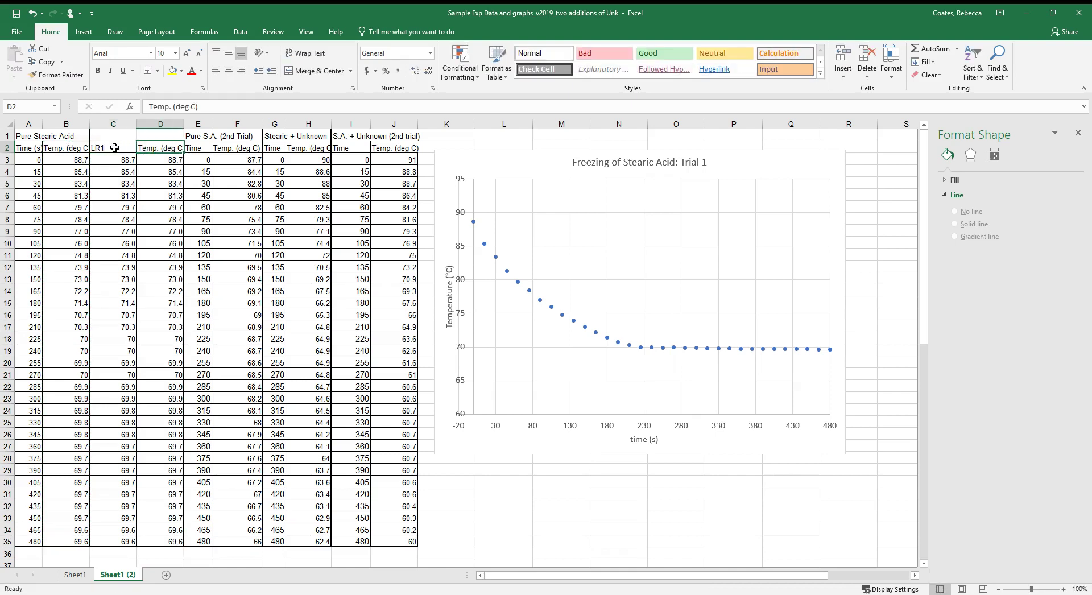
type("LR2")
key("Return")
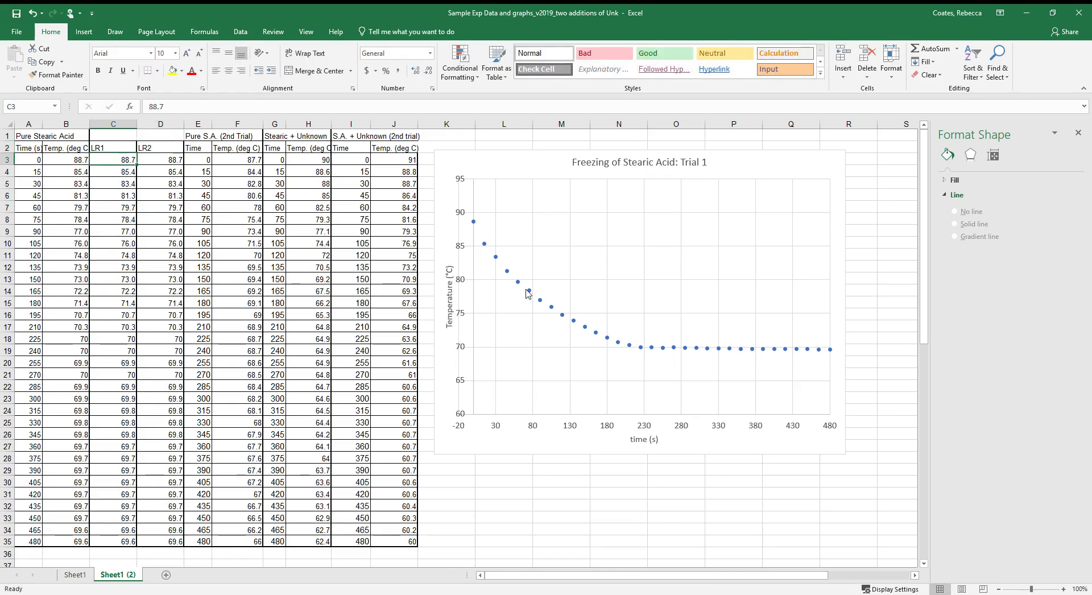
- Clear the LR1 temperatures from 150 s through 480 s (C13:C35)
left_click(535, 321)
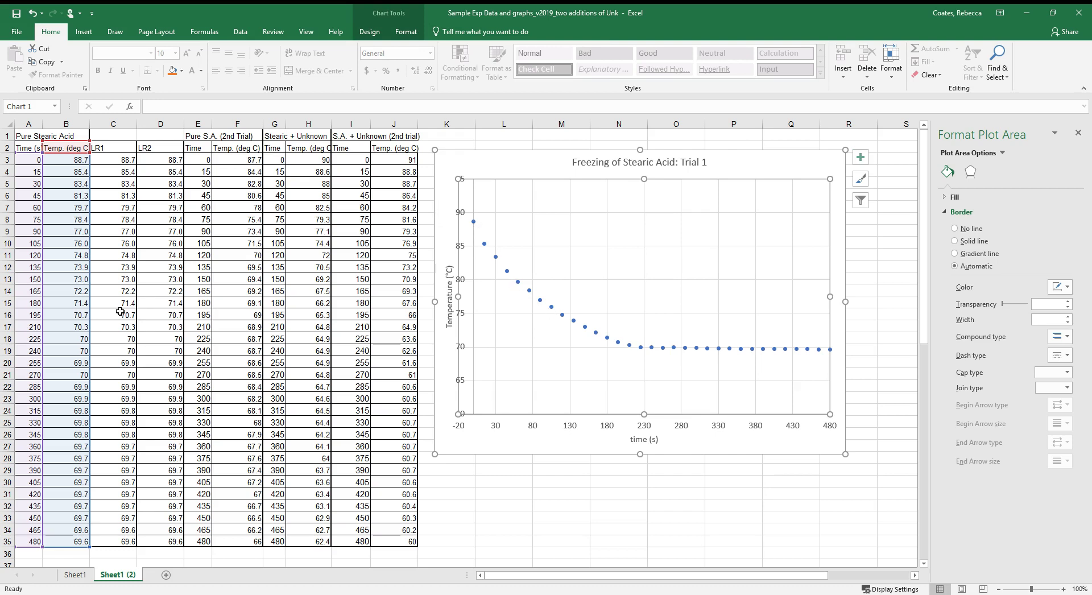
left_click(113, 150)
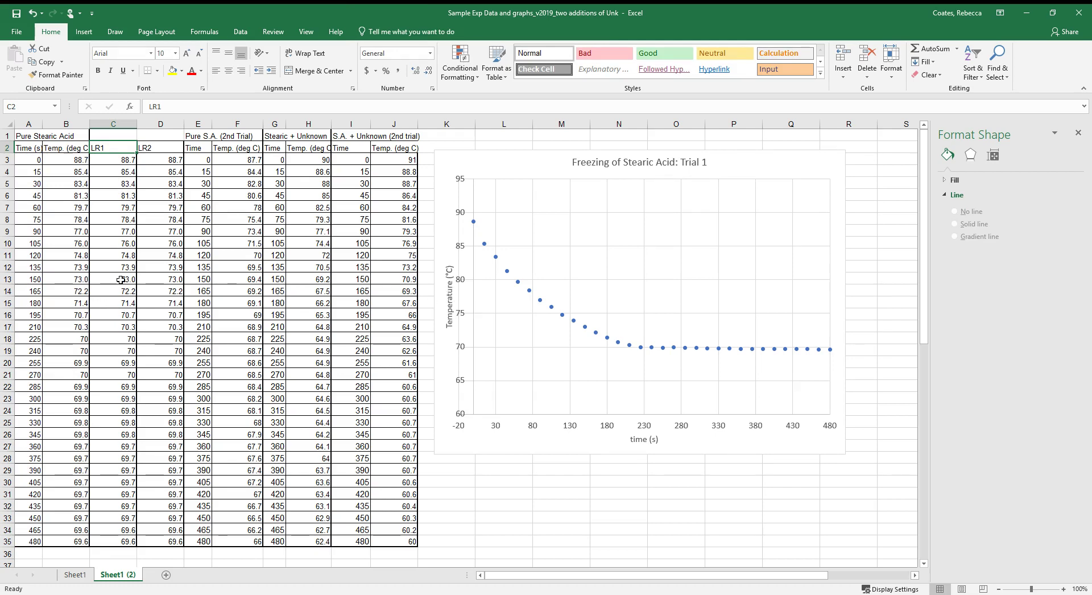
left_click_drag(121, 279, 122, 540)
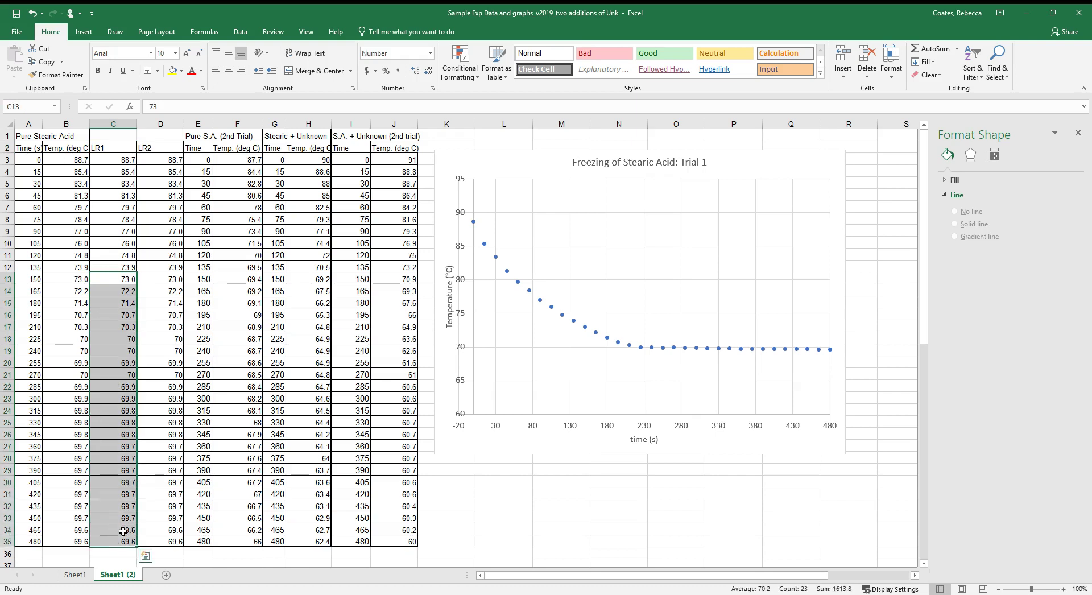
key("Delete")
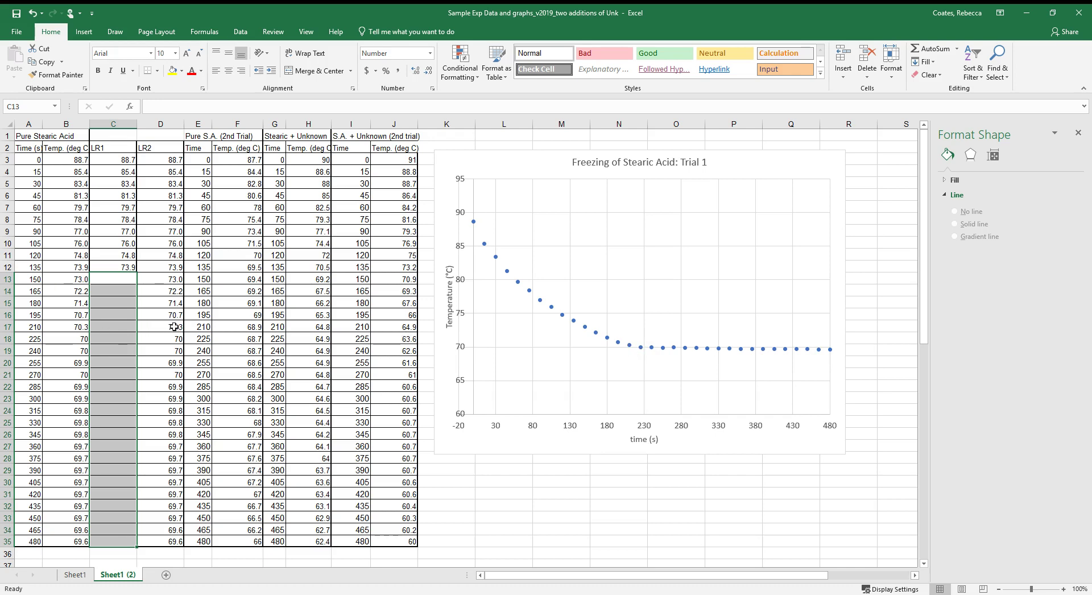
- Clear the LR2 temperatures from 0 s through 195 s (D3:D16)
left_click_drag(172, 314, 178, 163)
key("Delete")
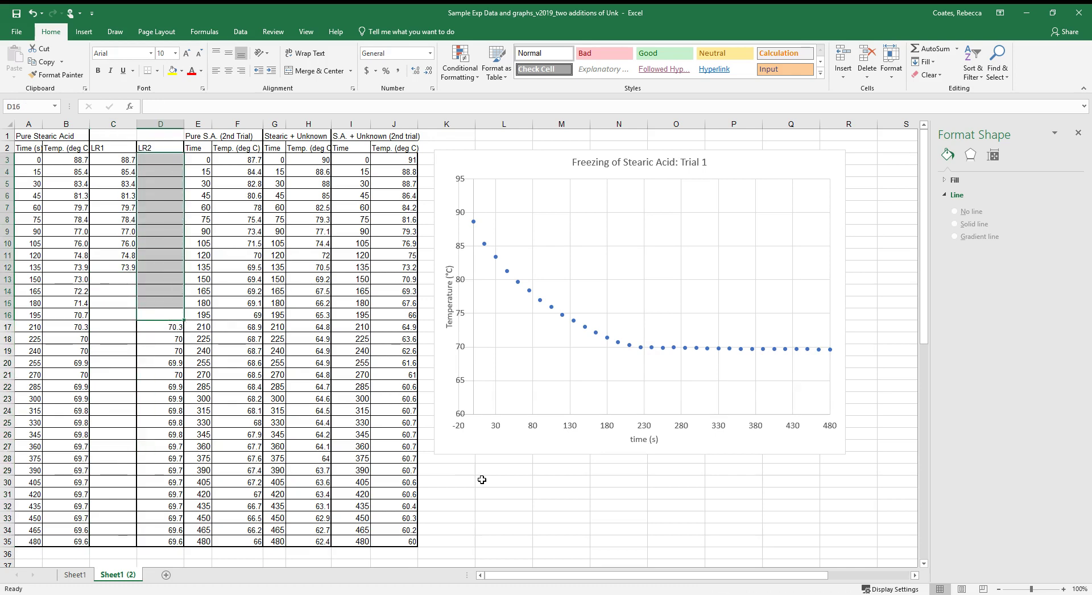
left_click(481, 479)
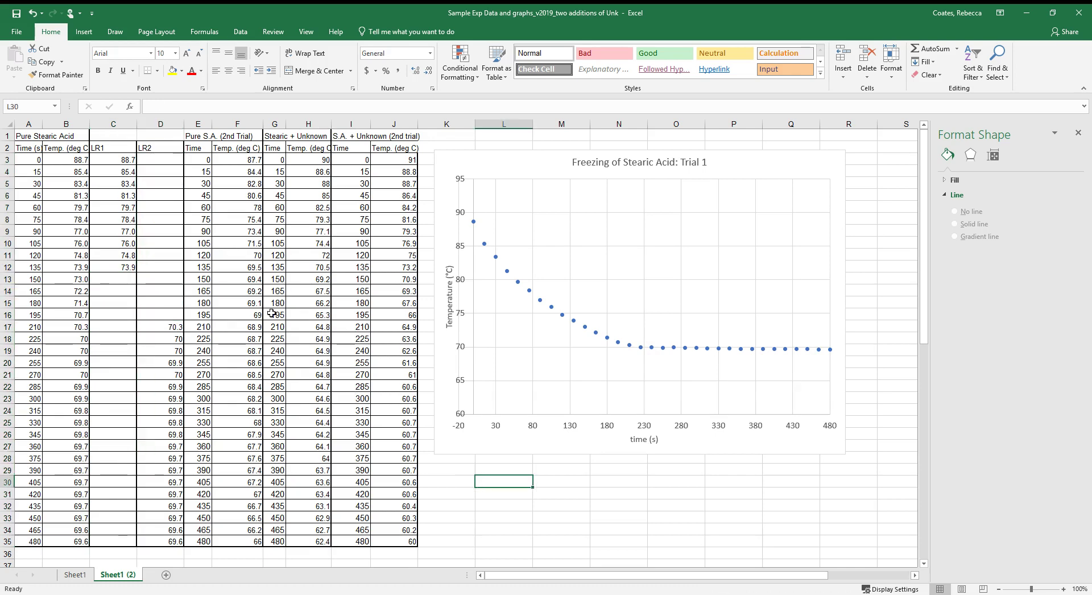
left_click(522, 174)
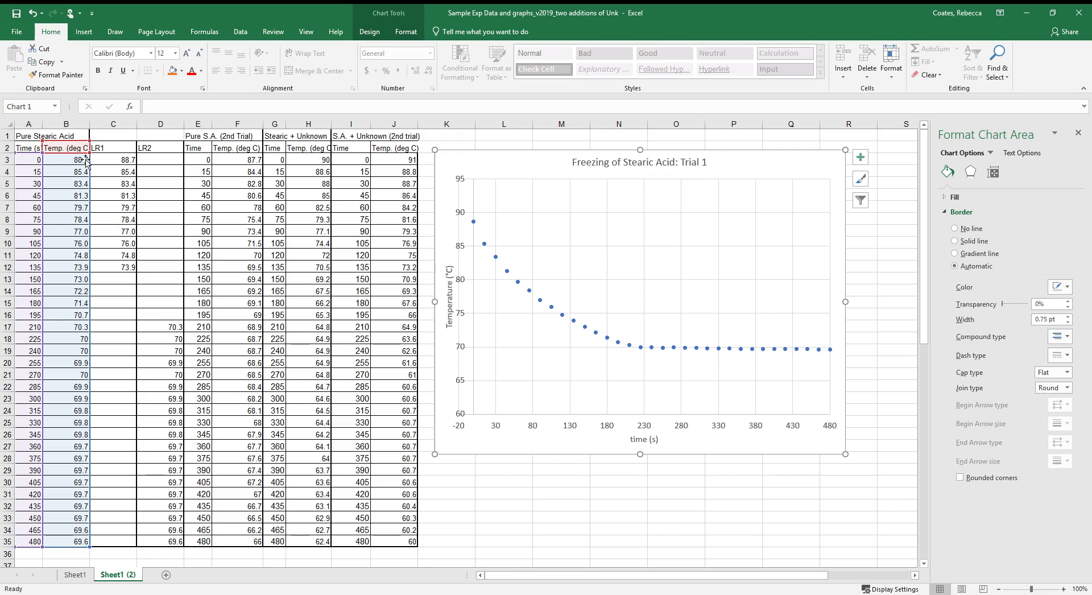
left_click(177, 542)
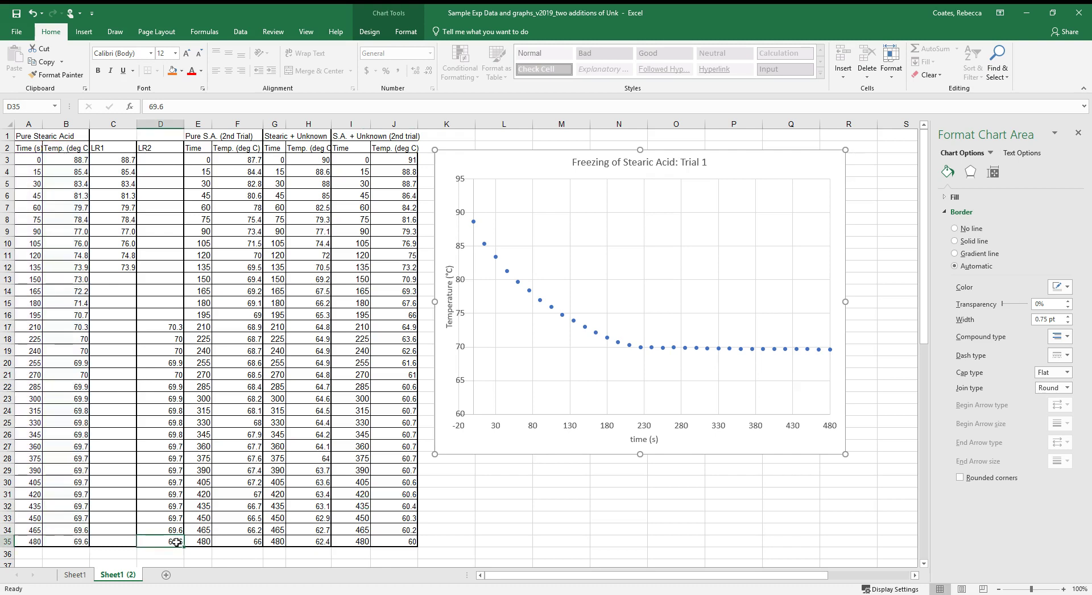
left_click_drag(177, 541, 25, 160)
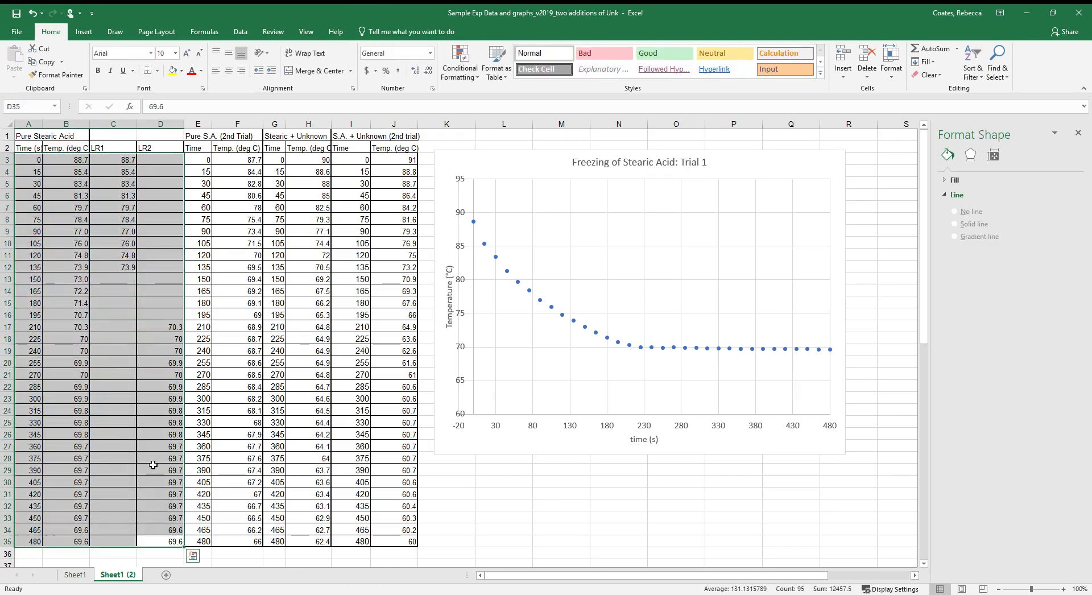
- Add a data series to the freezing chart with X values A3:A12 and the LR1 temperatures C3:C12 as Y values
left_click(536, 441)
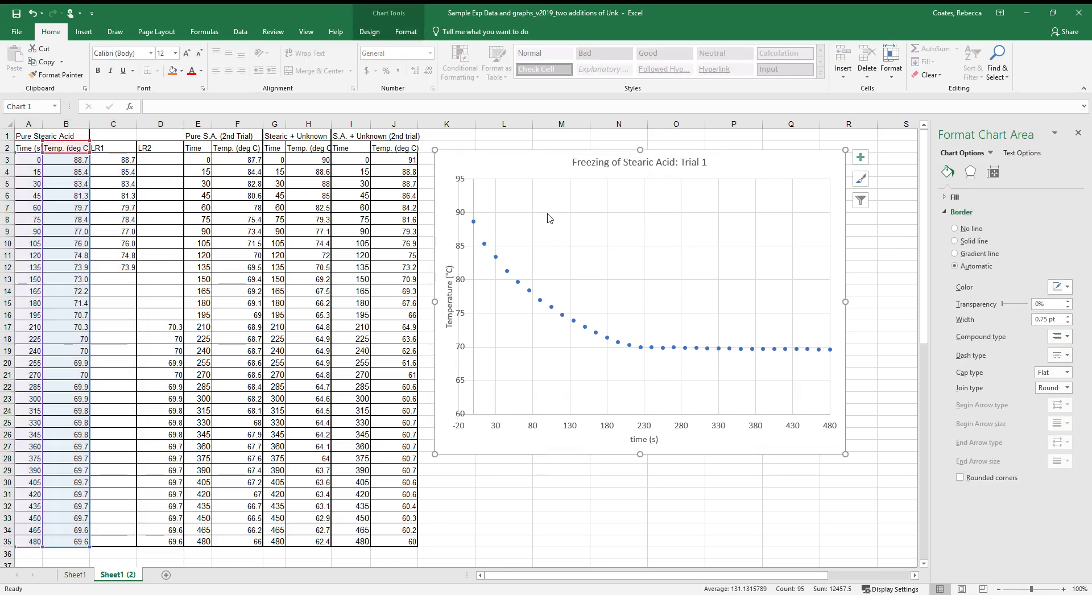
left_click(404, 32)
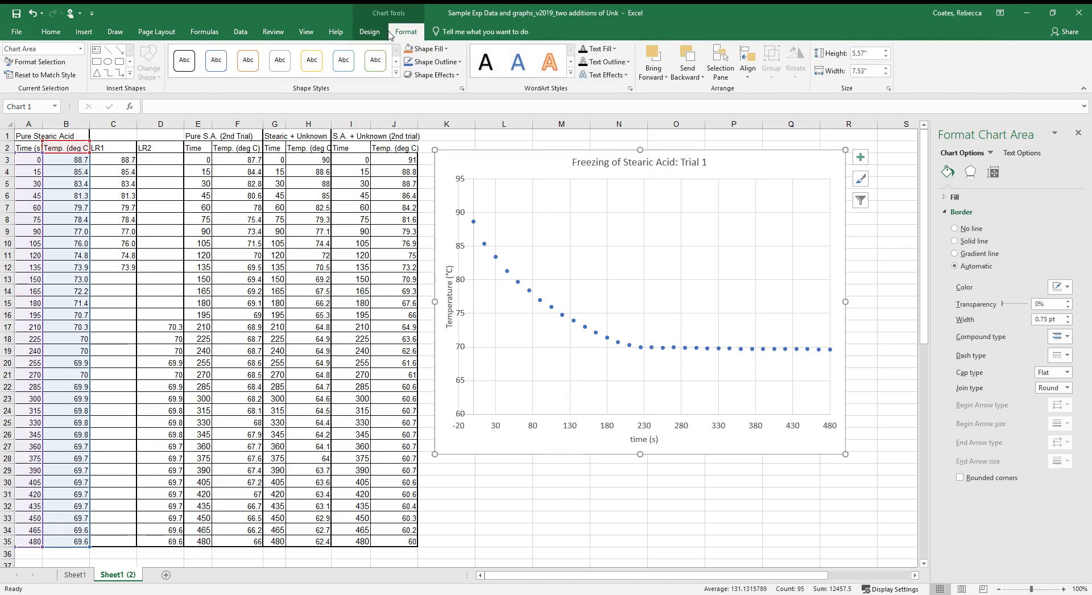
left_click(370, 32)
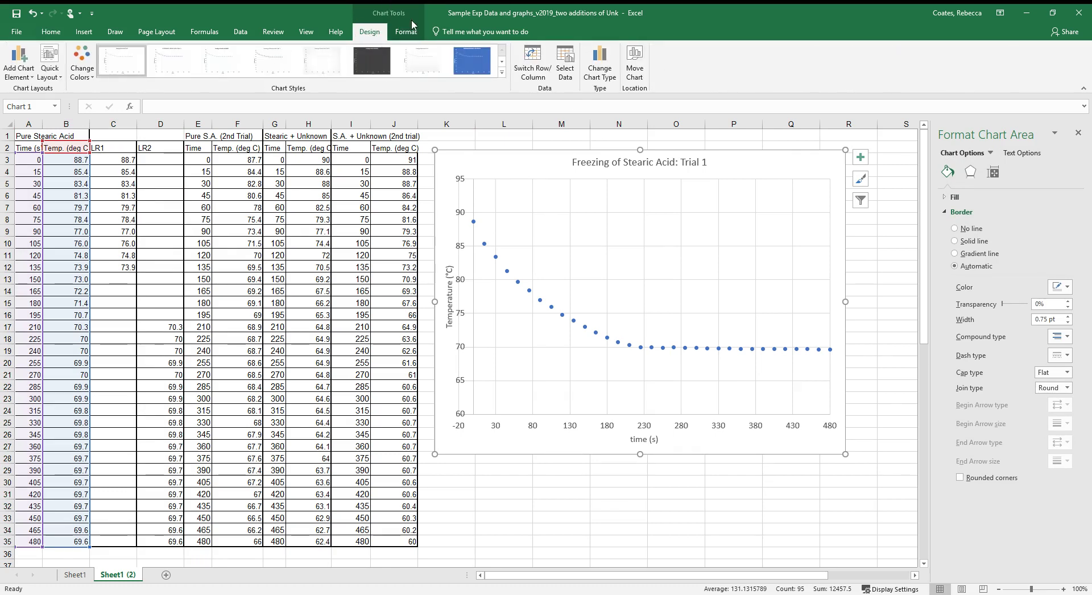
left_click(577, 67)
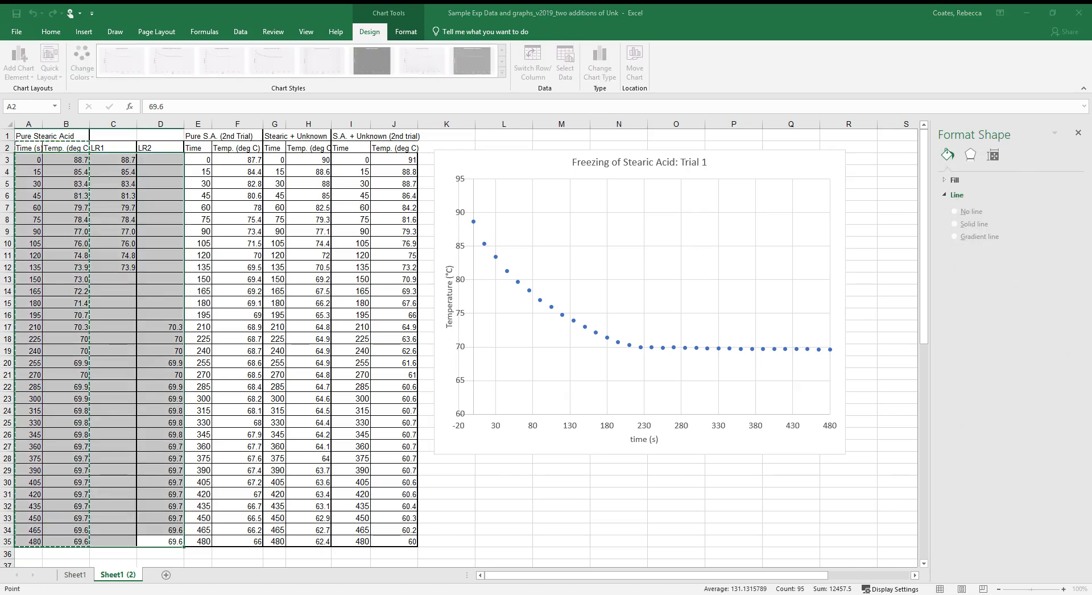
left_click(366, 205)
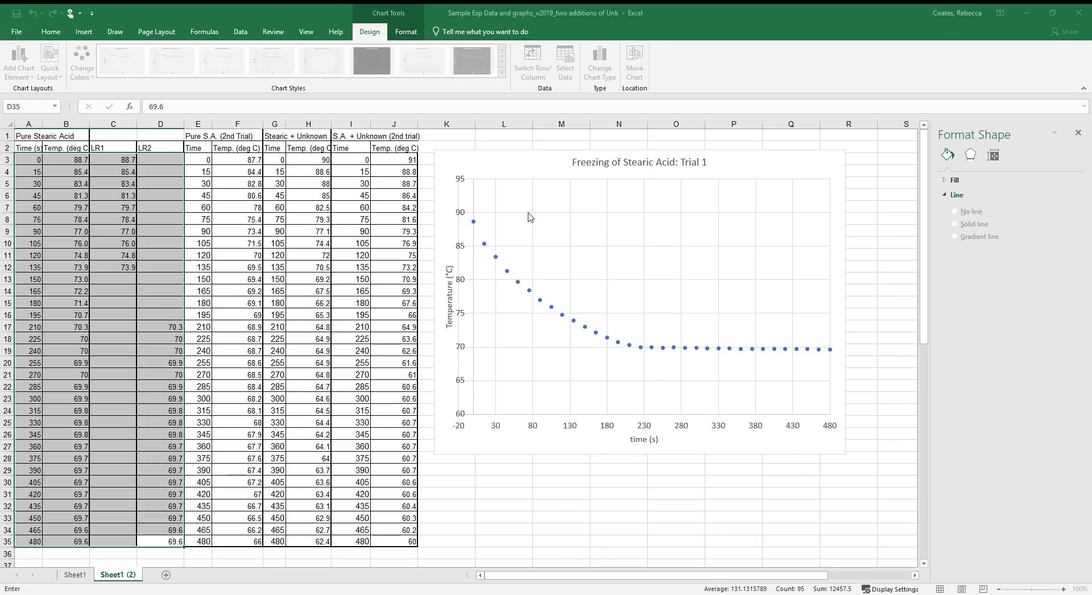
left_click_drag(33, 158, 31, 267)
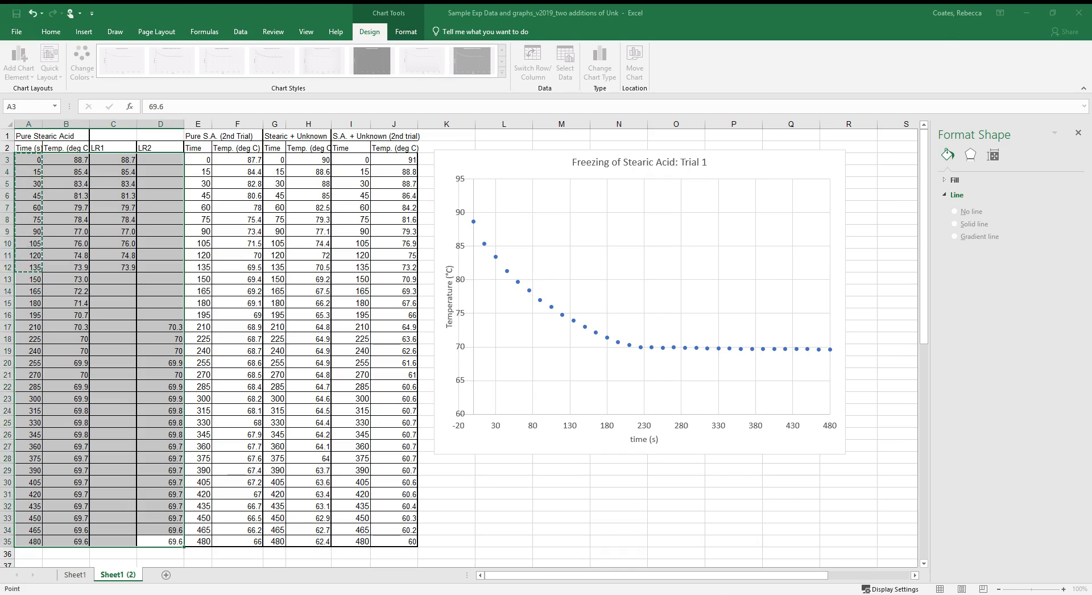
left_click(534, 244)
left_click_drag(114, 162, 122, 266)
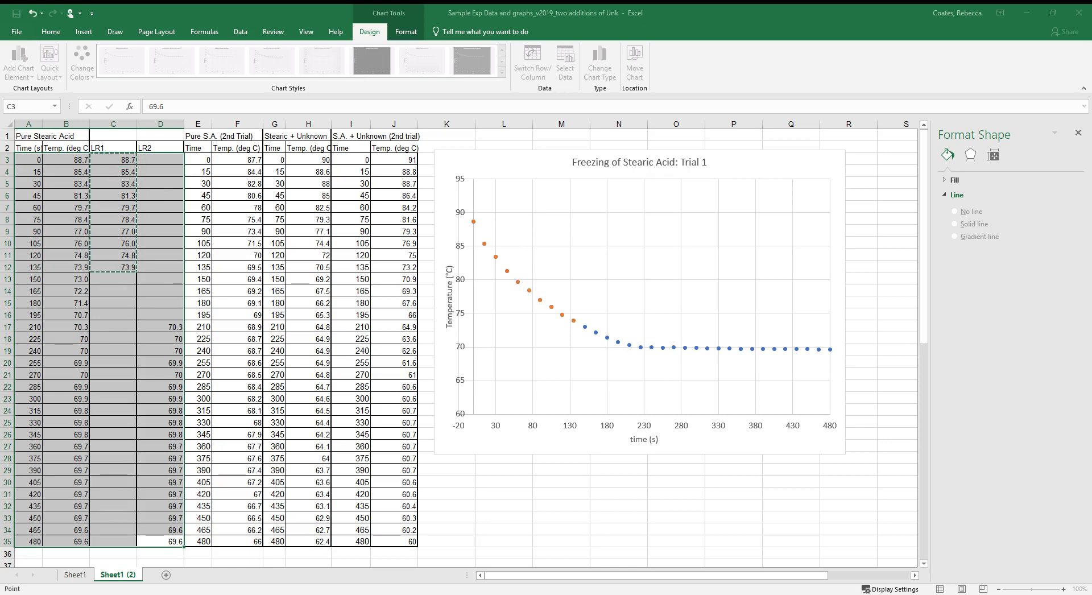
key("Return")
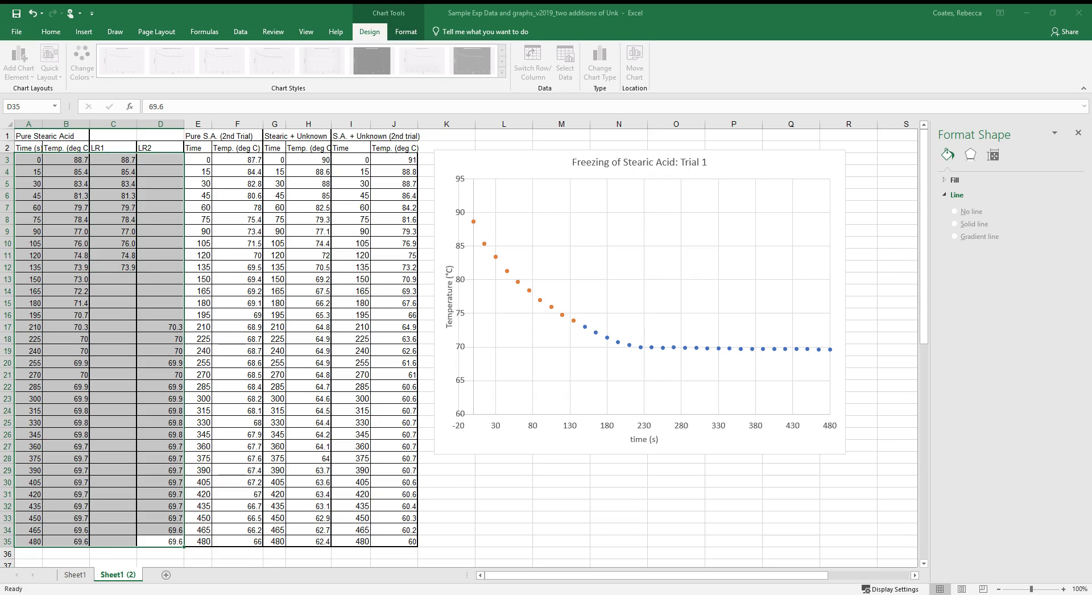
- Add a data series to the freezing chart with X values A17:A35 and the LR2 temperatures D17:D35 as Y values
left_click(356, 187)
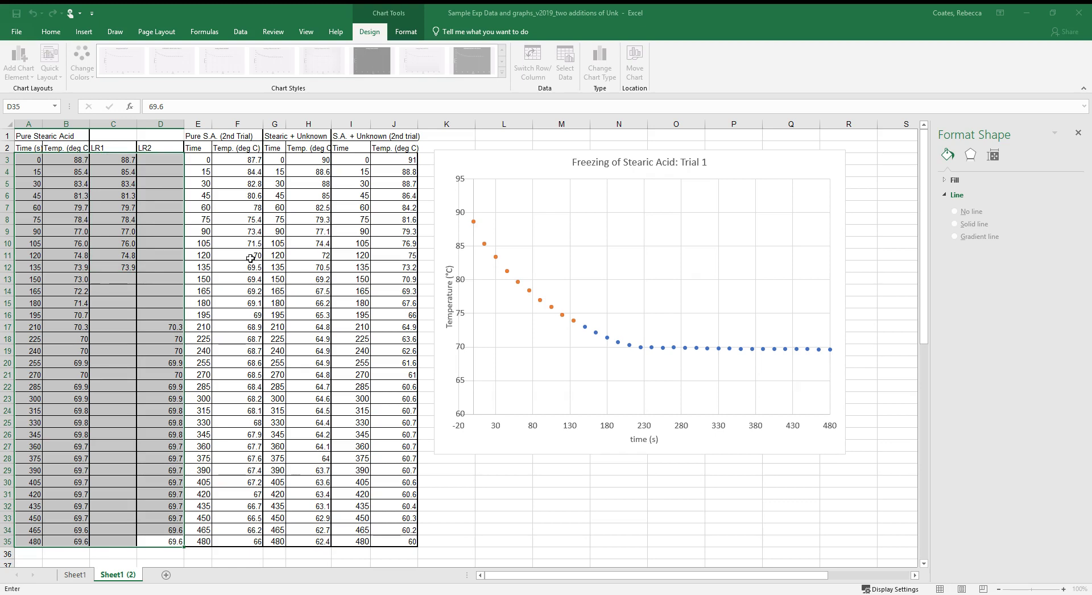
left_click_drag(23, 327, 11, 540)
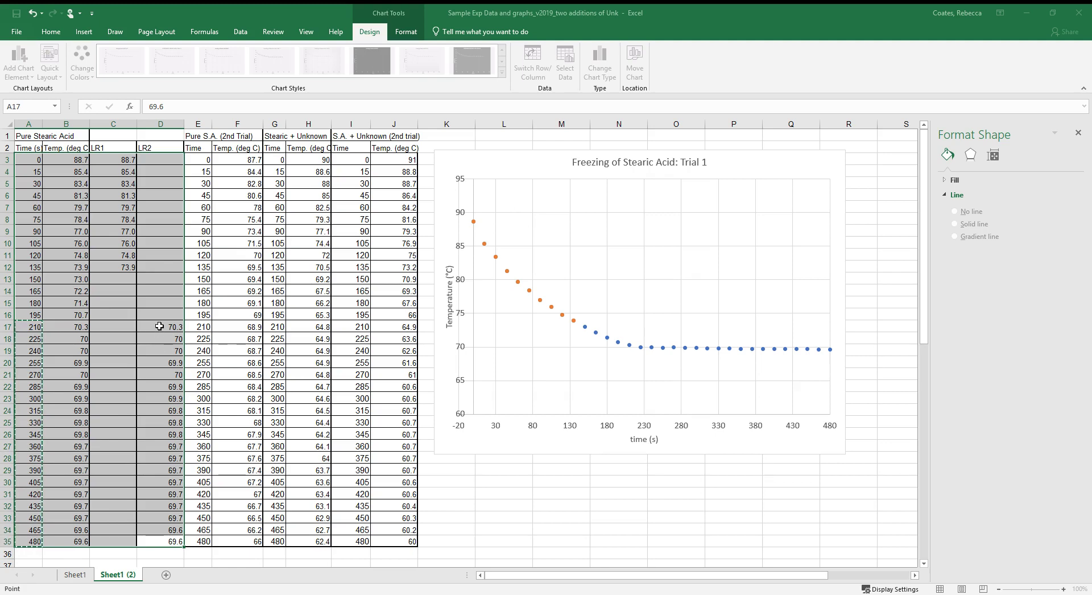
left_click_drag(159, 325, 157, 542)
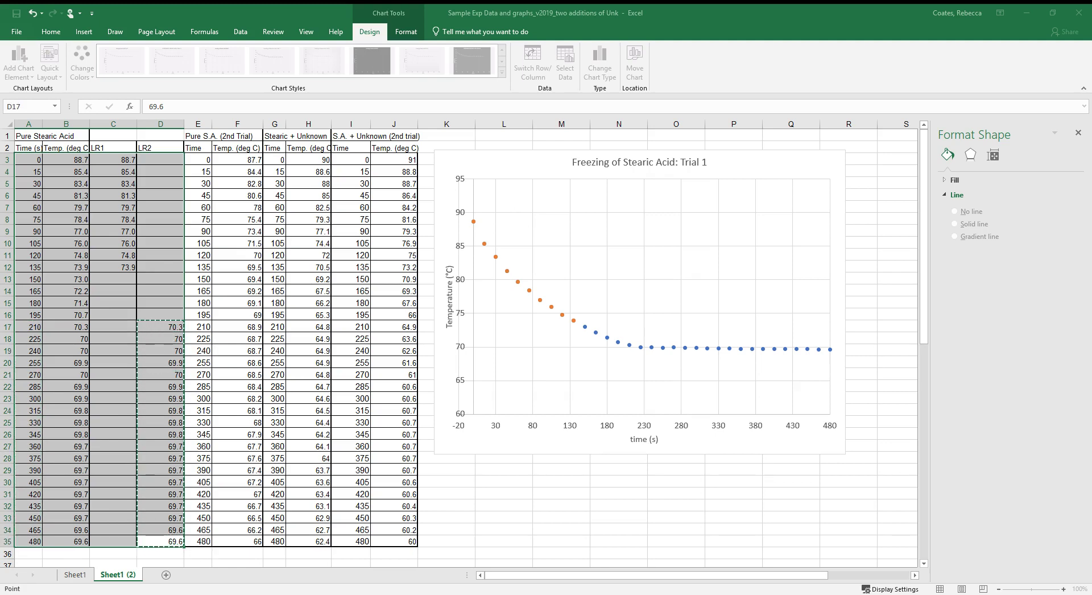
left_click(409, 214)
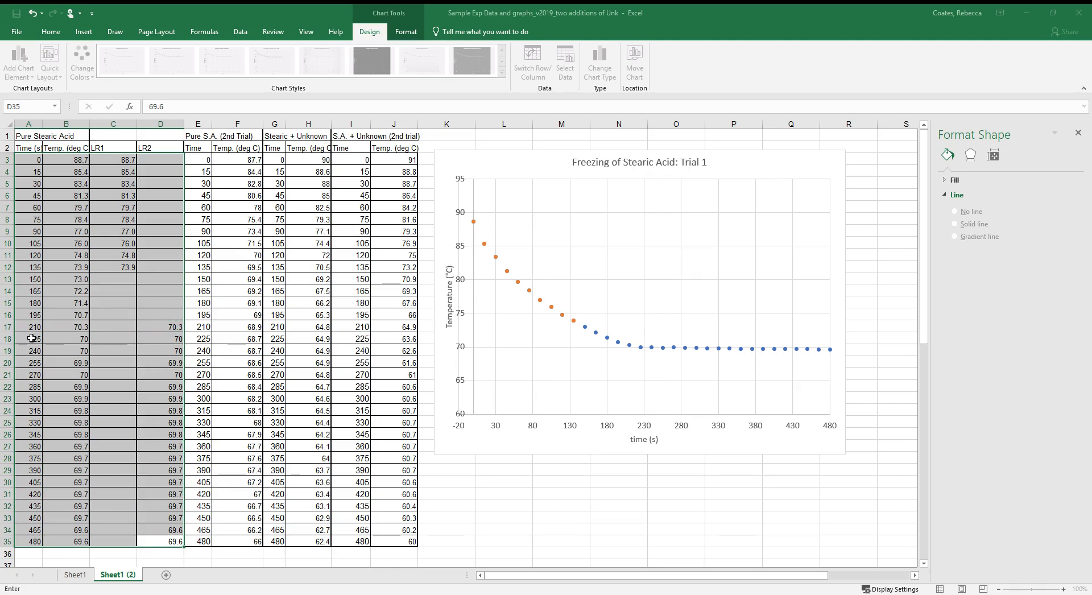
left_click_drag(29, 327, 24, 541)
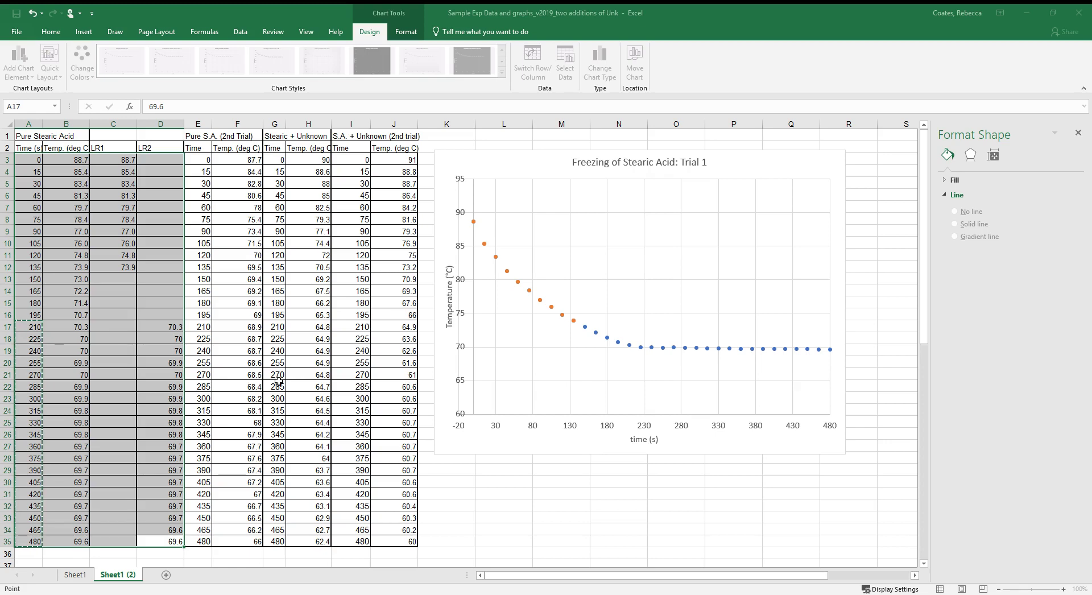
left_click(525, 232)
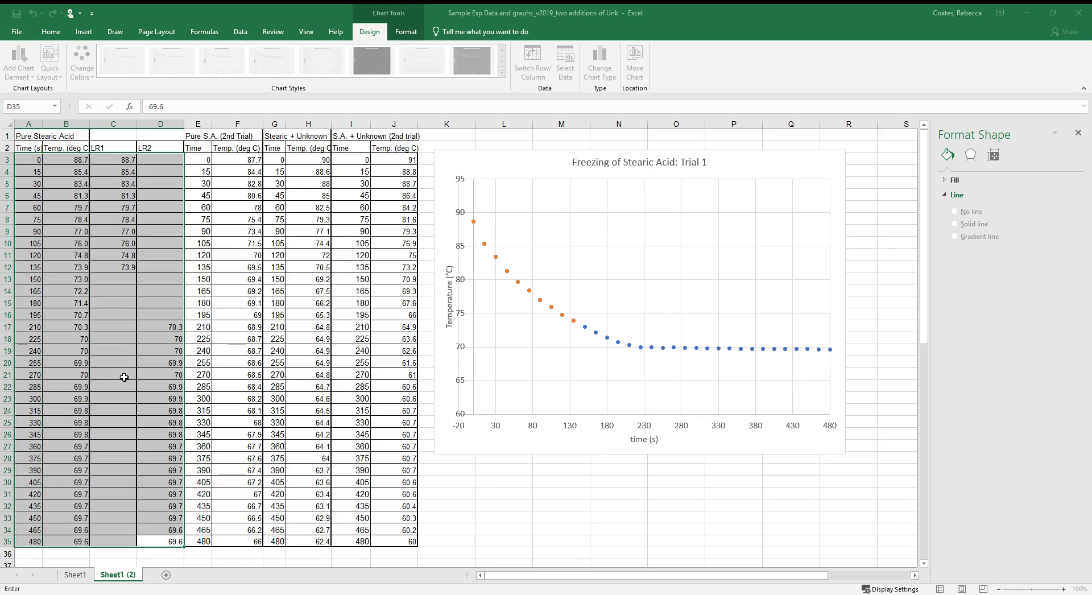
left_click_drag(160, 327, 160, 538)
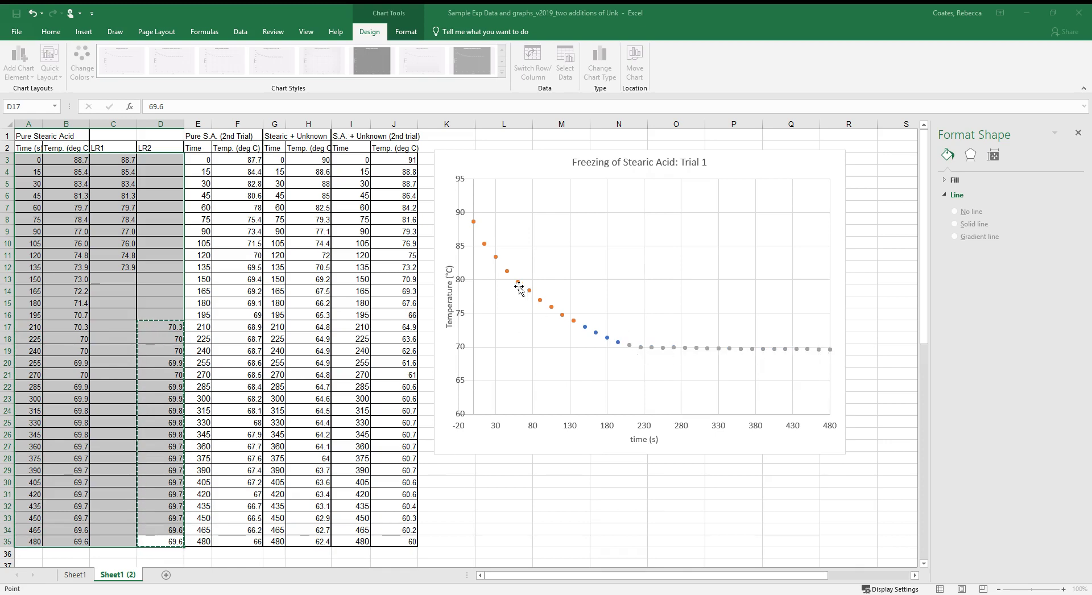
key("Escape")
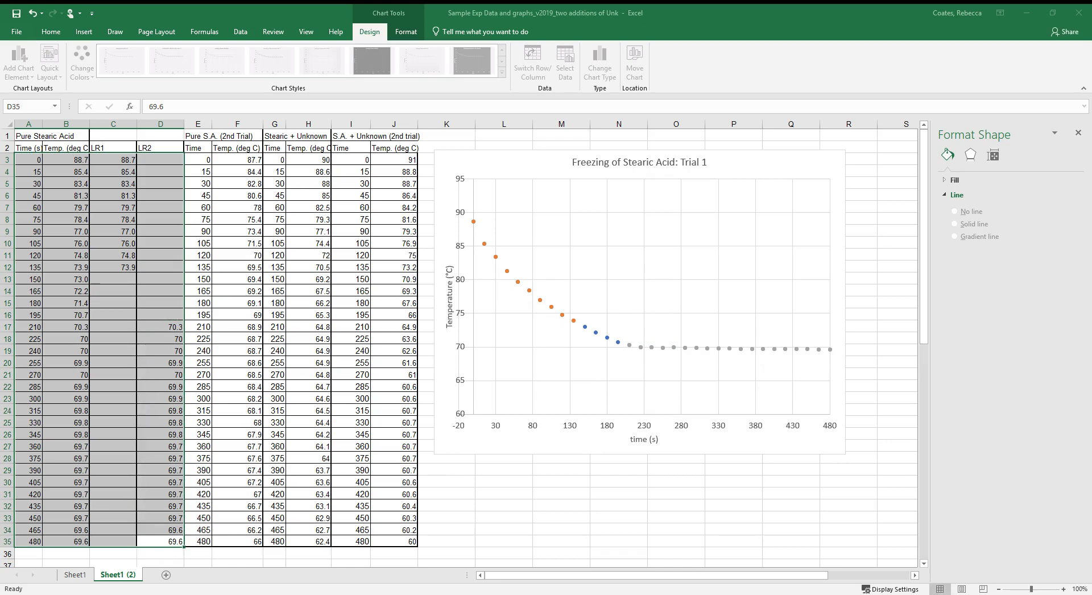
- Add a linear trendline to the LR1 series, display its equation on the chart and forecast it forward 100 periods
left_click(581, 273)
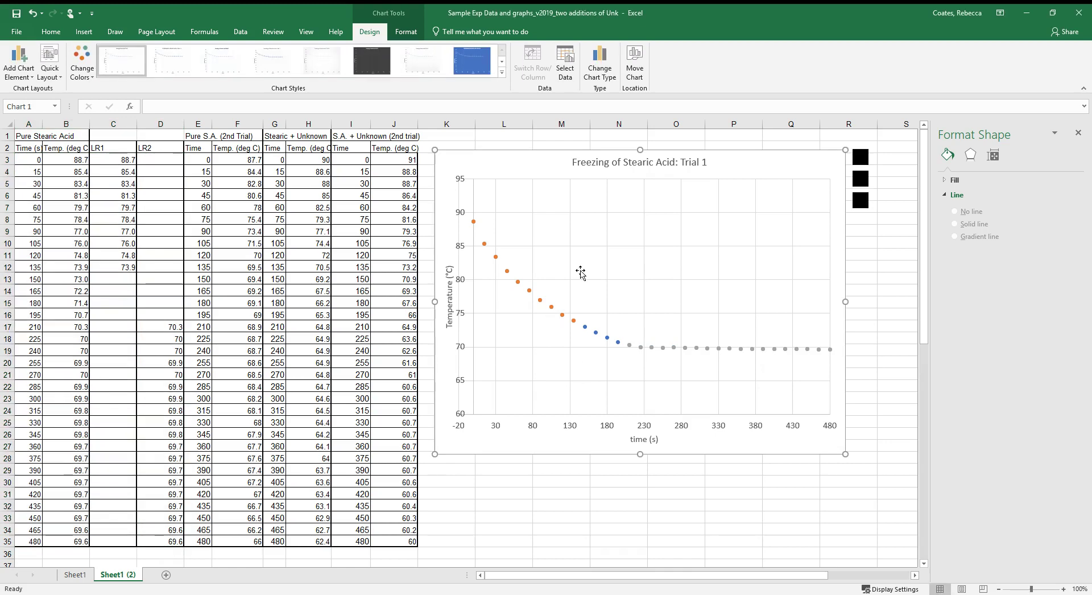
left_click(539, 302)
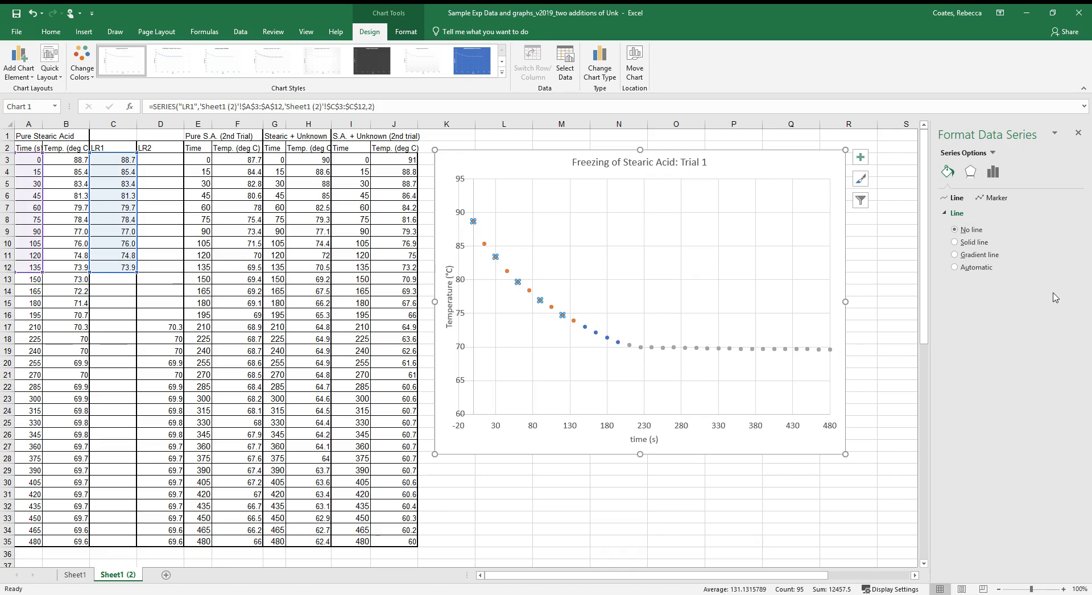
left_click(993, 173)
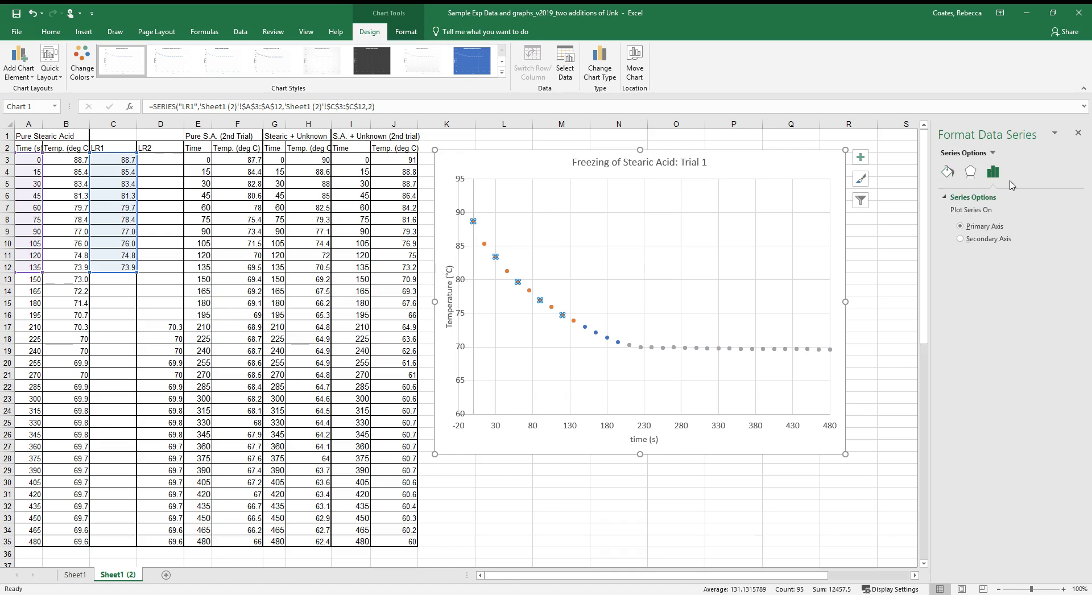
left_click(992, 152)
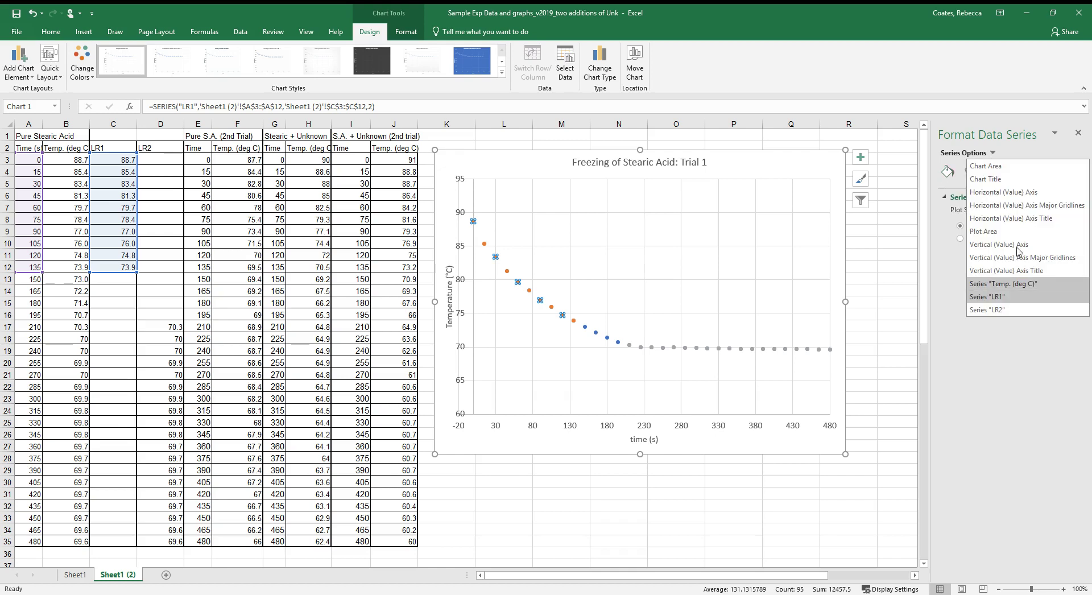
left_click(990, 301)
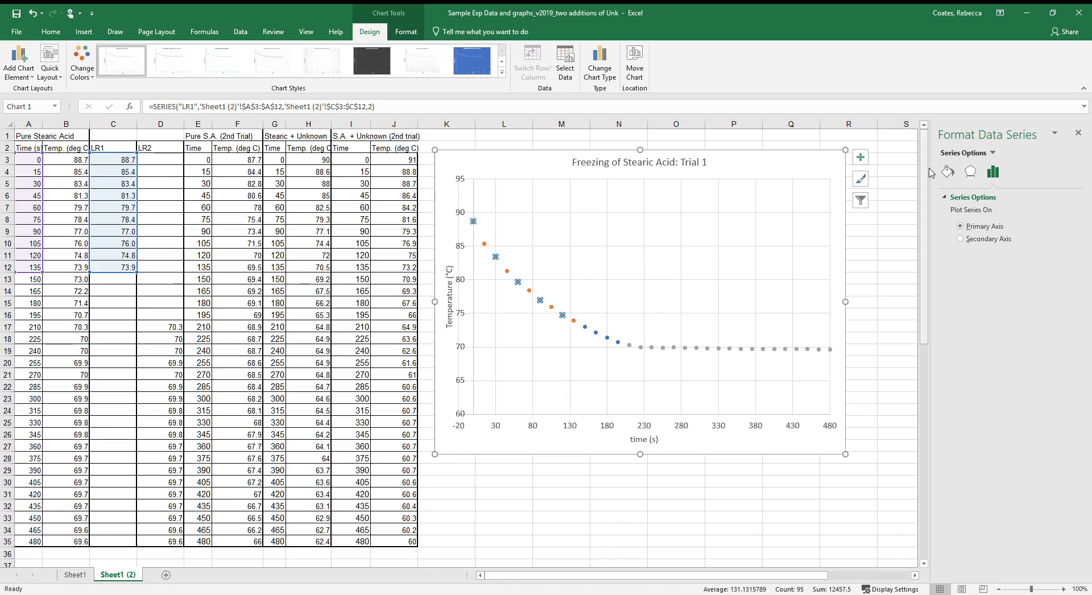
left_click(859, 158)
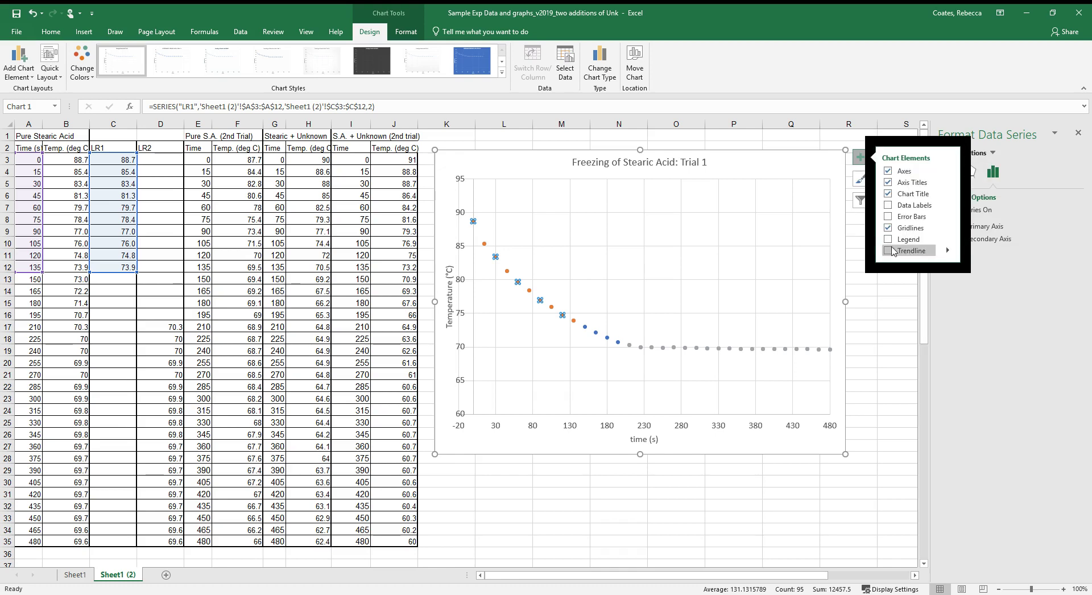
mouse_move(948, 251)
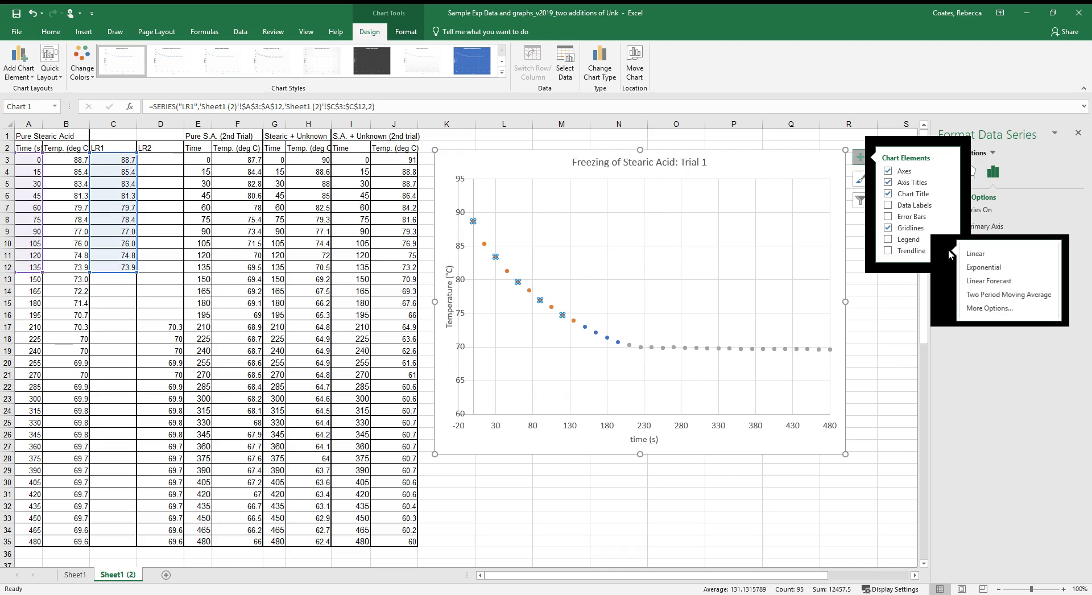
left_click(999, 319)
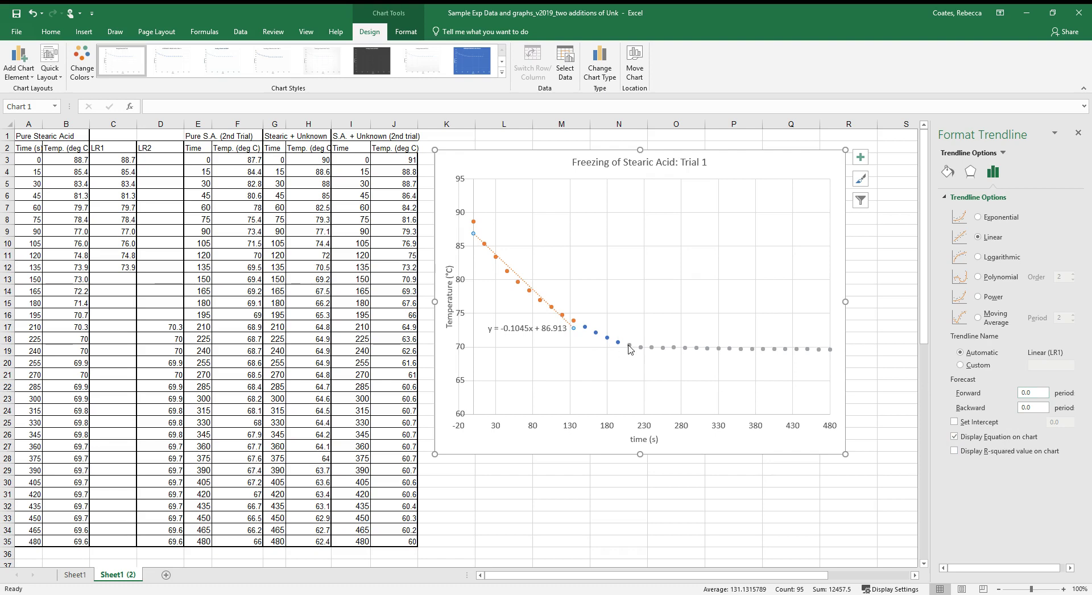
left_click_drag(1037, 392, 989, 393)
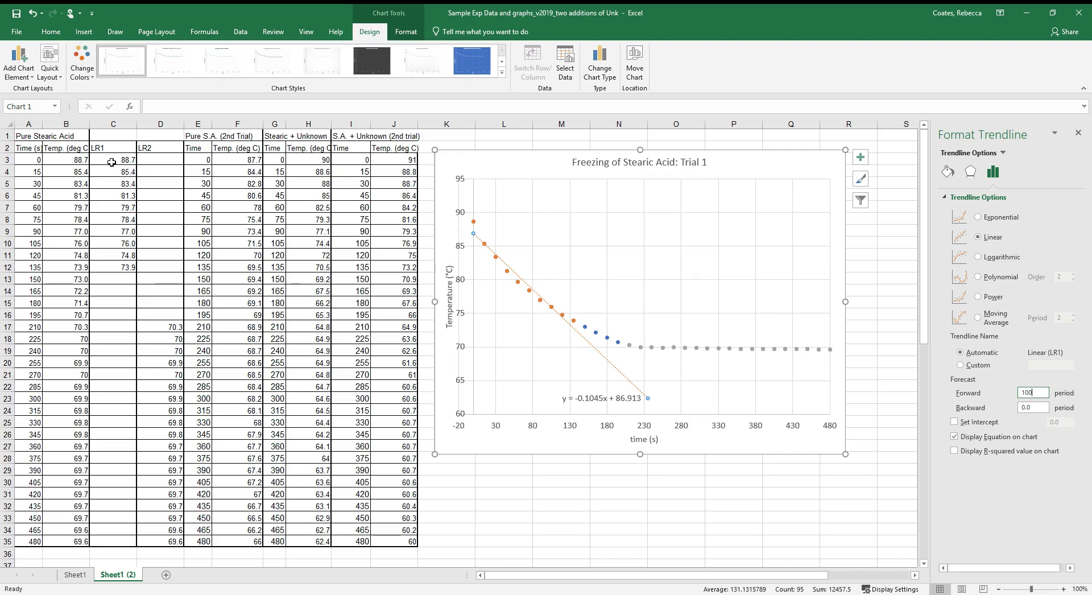
- Narrow the LR1 series to times A4:A11 and temperatures C4:C11, excluding its first and last points
left_click(574, 324)
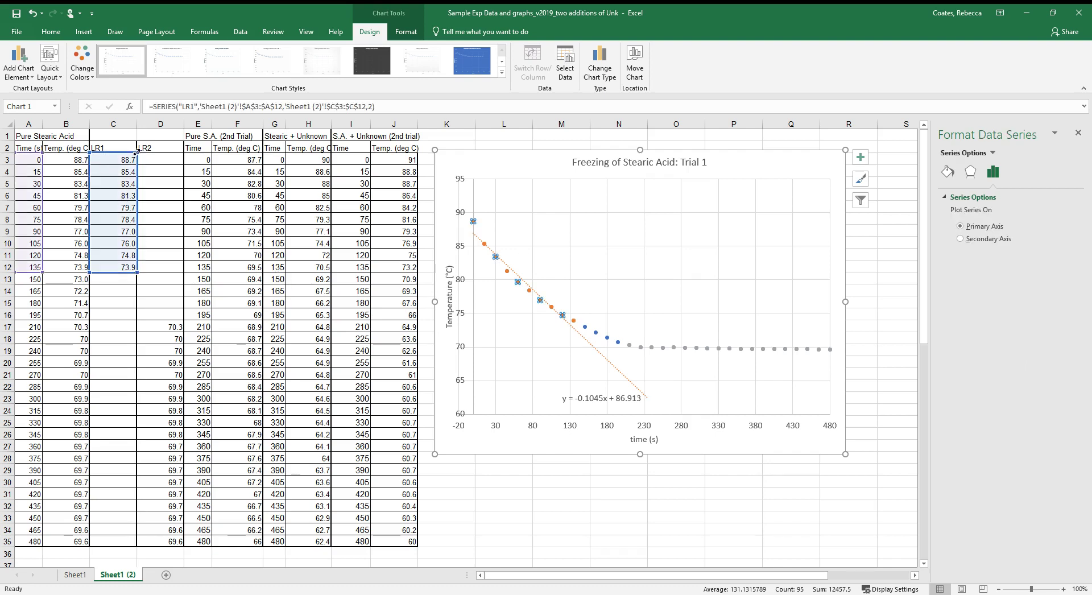
left_click_drag(136, 159, 136, 166)
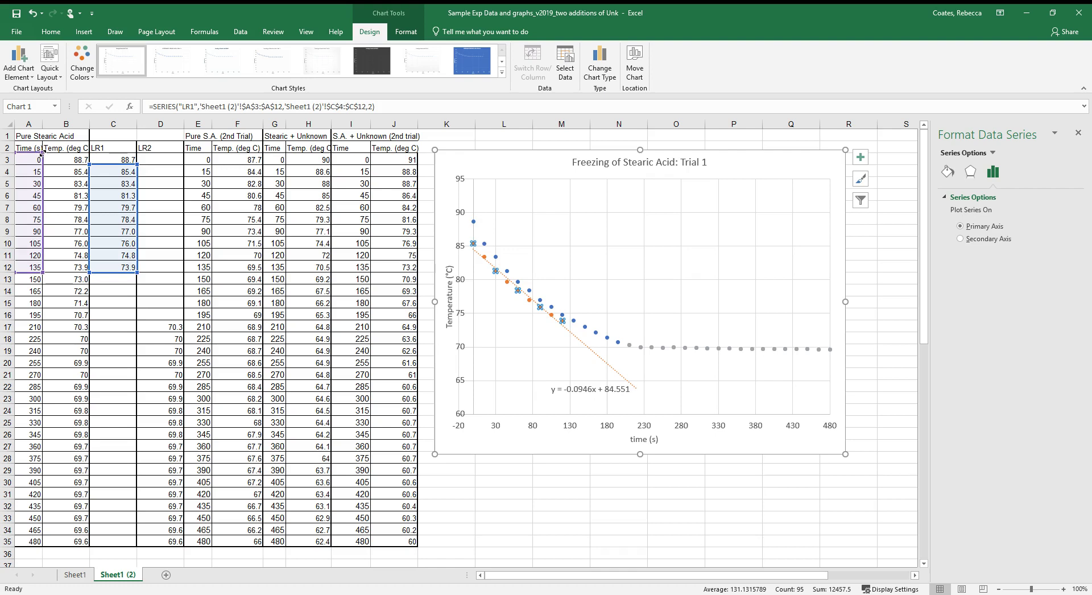
left_click_drag(42, 159, 41, 166)
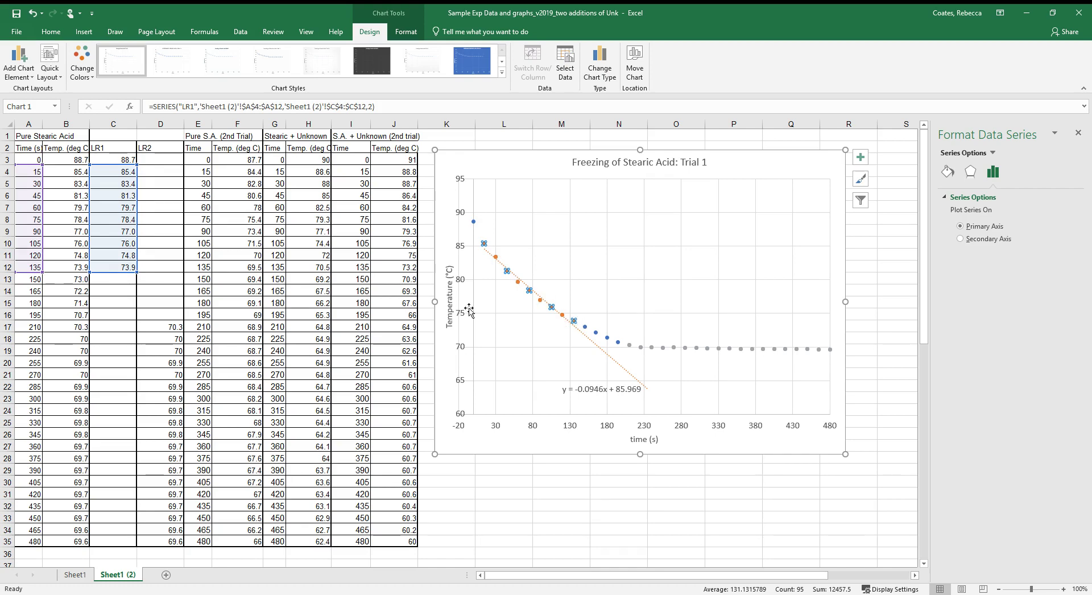
left_click_drag(137, 271, 136, 261)
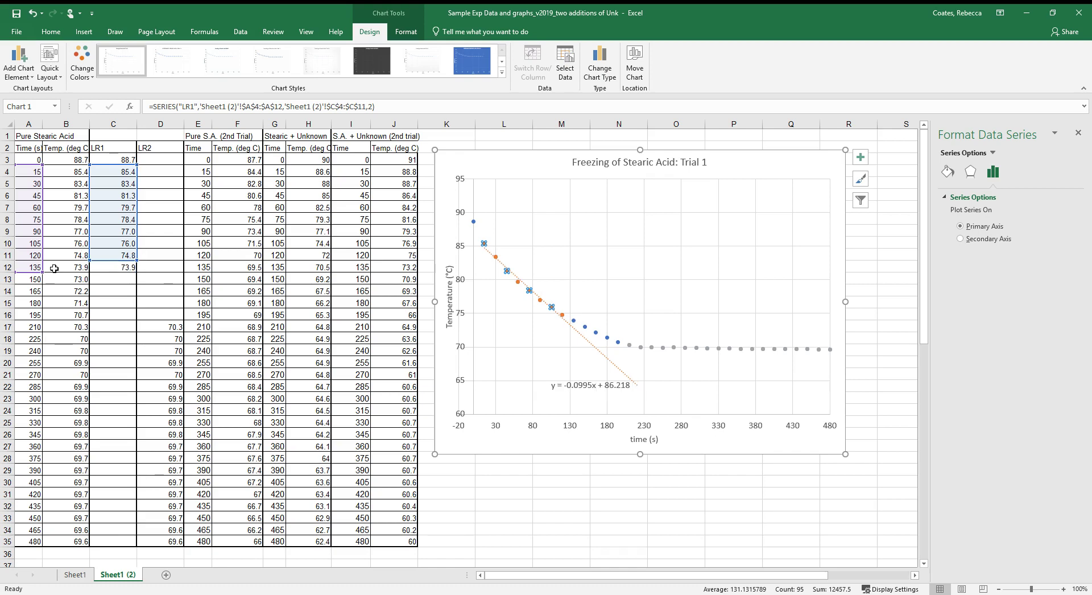
left_click_drag(43, 271, 43, 261)
- Add a linear trendline to the LR2 series with its equation displayed and forecast it backward to about 110 s
left_click(708, 350)
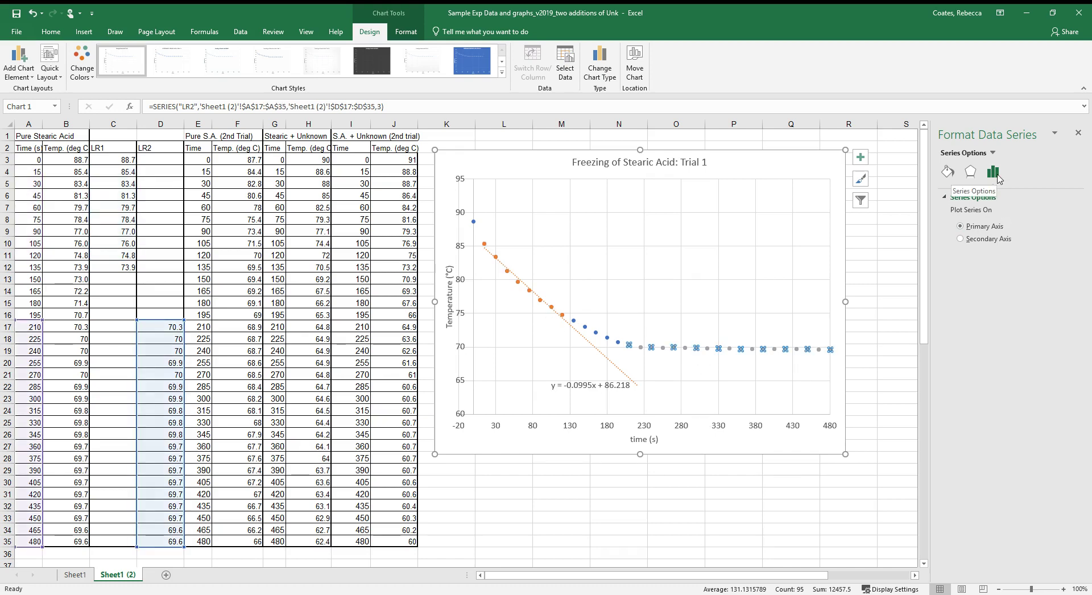
left_click(860, 157)
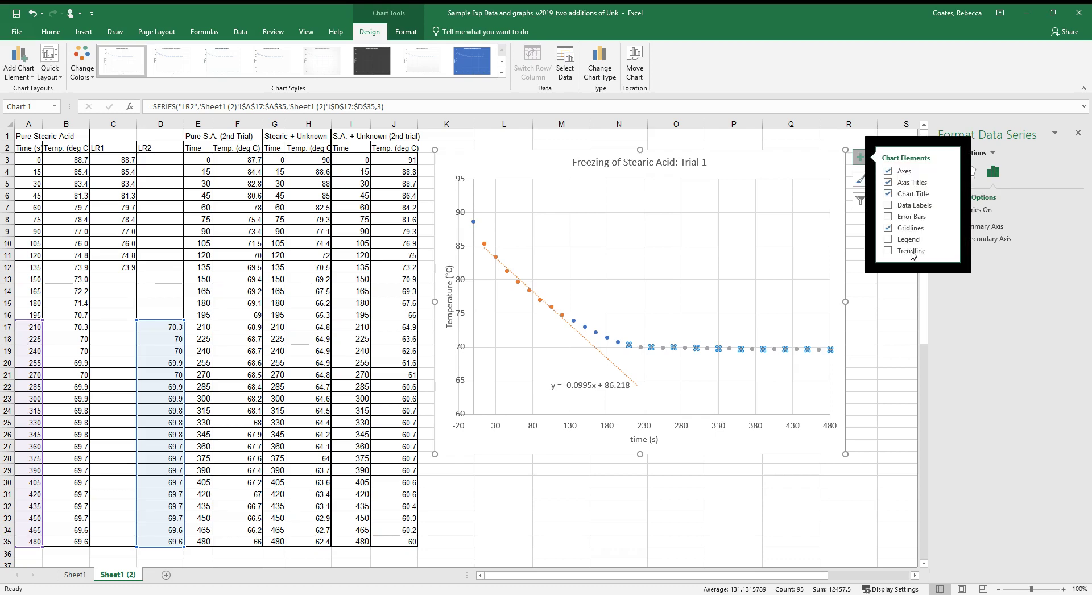
mouse_move(950, 251)
left_click(967, 307)
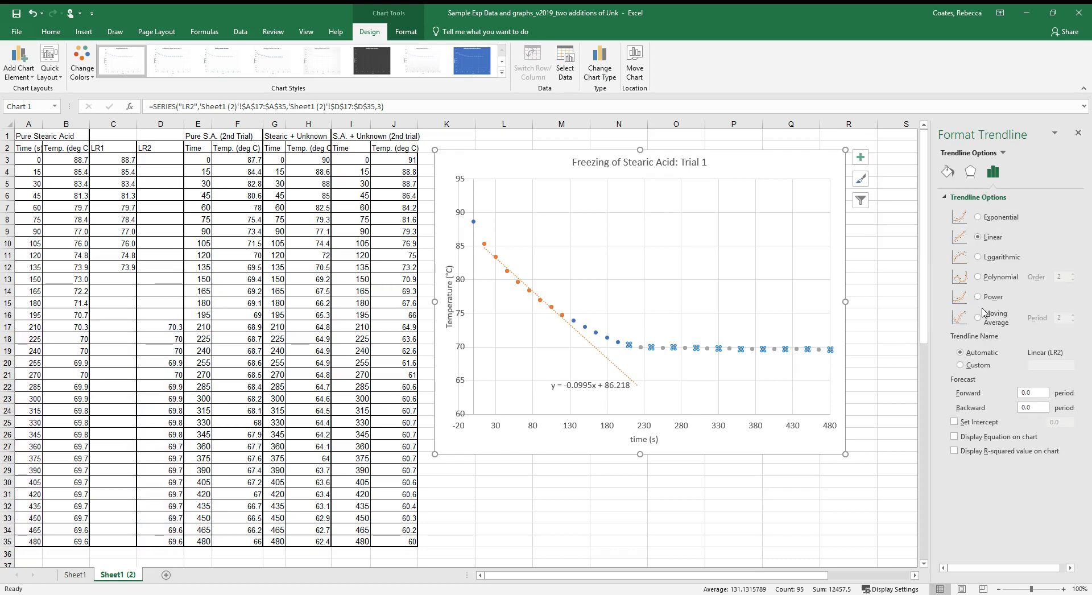
left_click(995, 438)
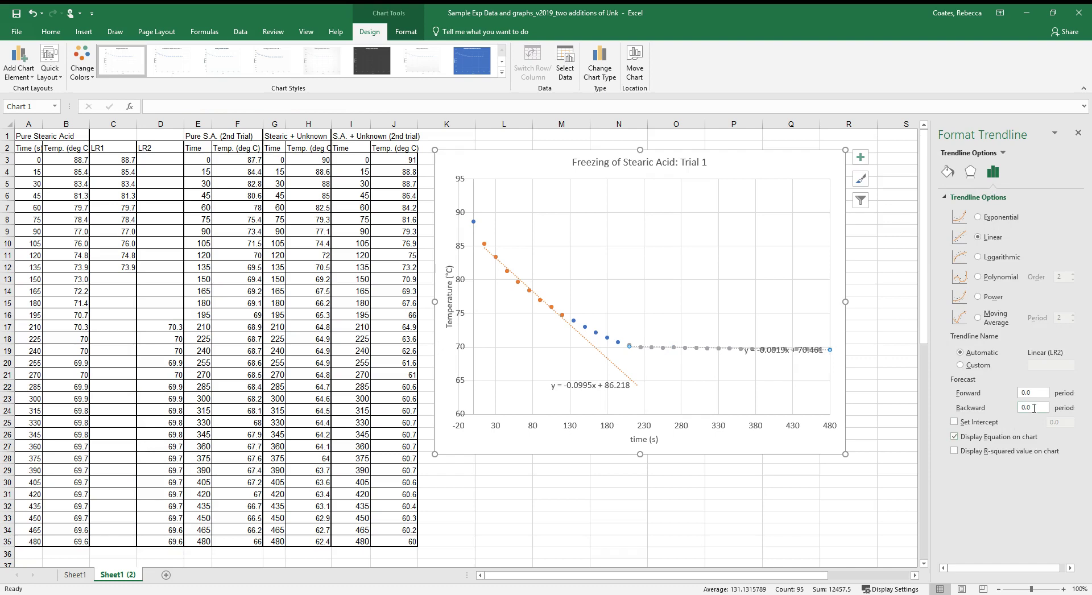
left_click_drag(1028, 407, 1017, 412)
- Move the LR2 equation label below its trendline and the LR1 equation label above its trendline, clear of the data points
left_click(758, 350)
left_click_drag(768, 350, 739, 368)
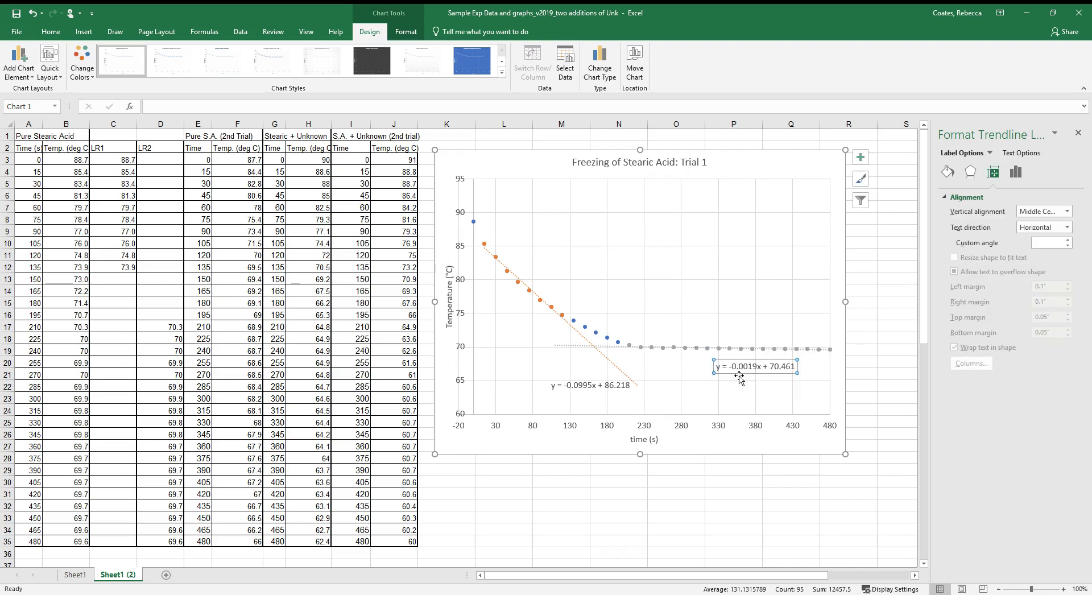
left_click_drag(577, 385, 548, 273)
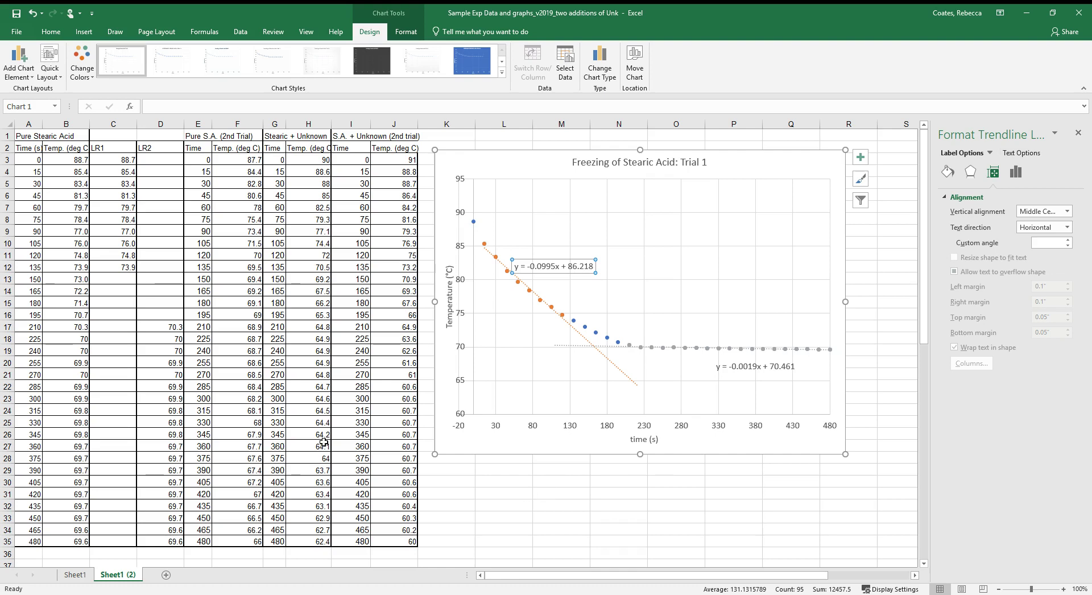
- Set the vertical axis minimum of the freezing chart on Sheet1 to 60
left_click(75, 575)
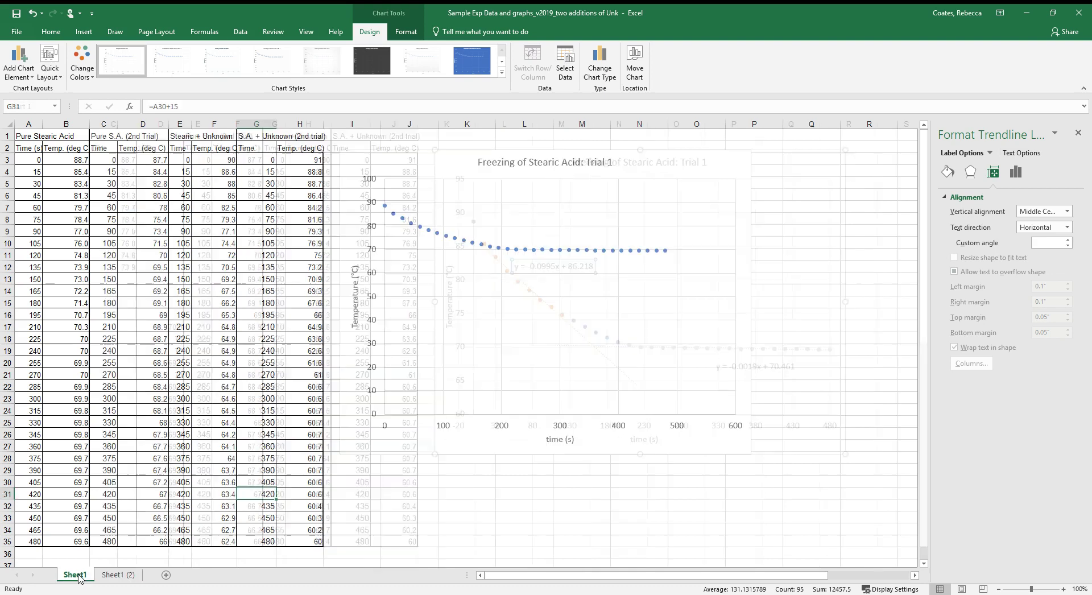
left_click(375, 278)
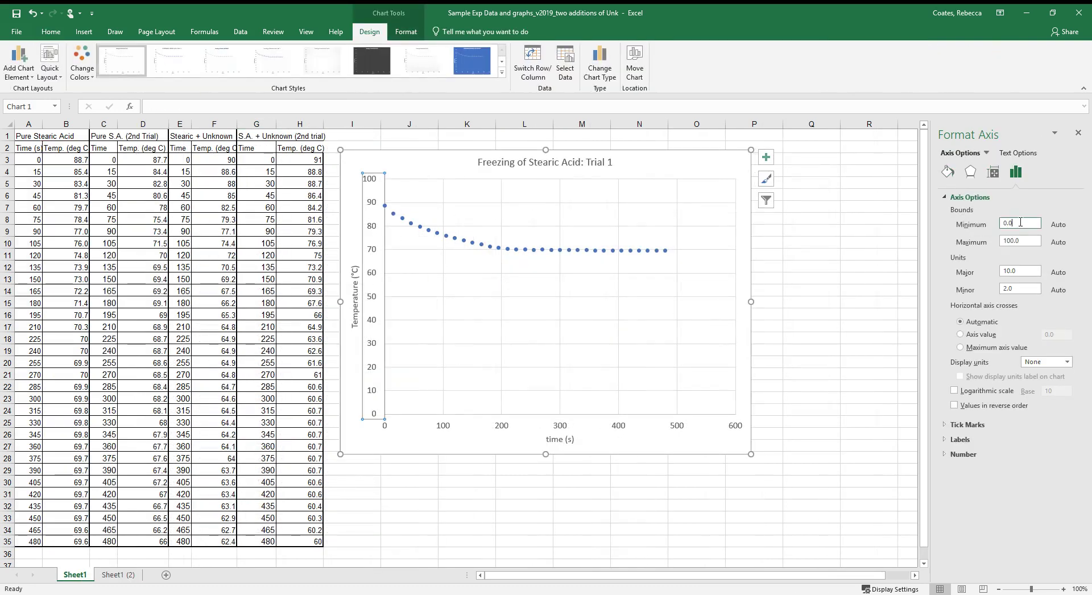
double_click(1009, 223)
type("60")
key("Return")
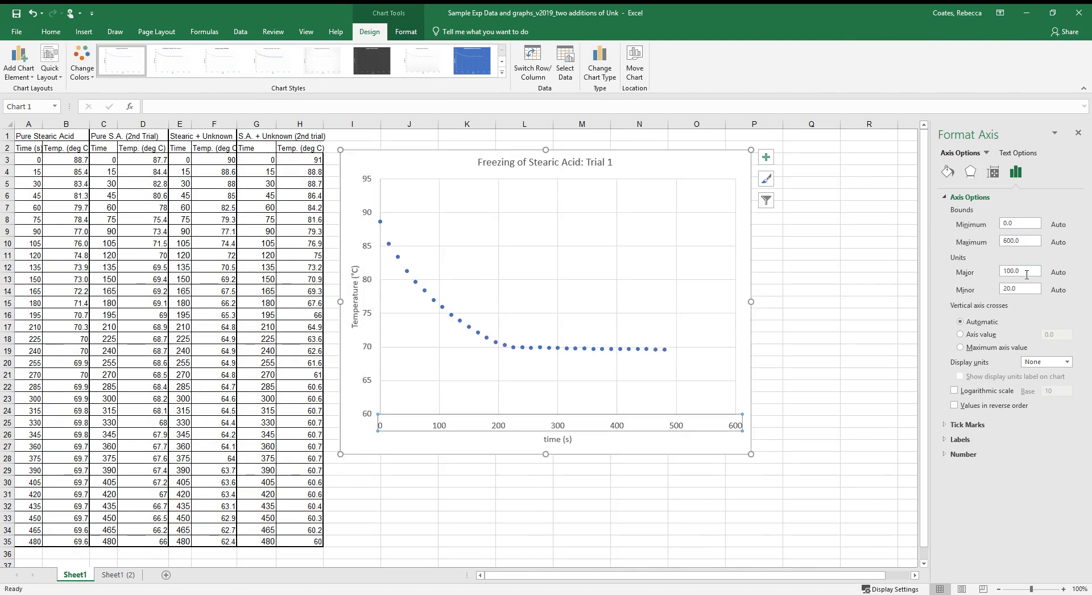
- Set the maximum of the Sheet1 chart's horizontal time axis to 480
left_click_drag(1027, 244, 960, 244)
type("480")
key("Return")
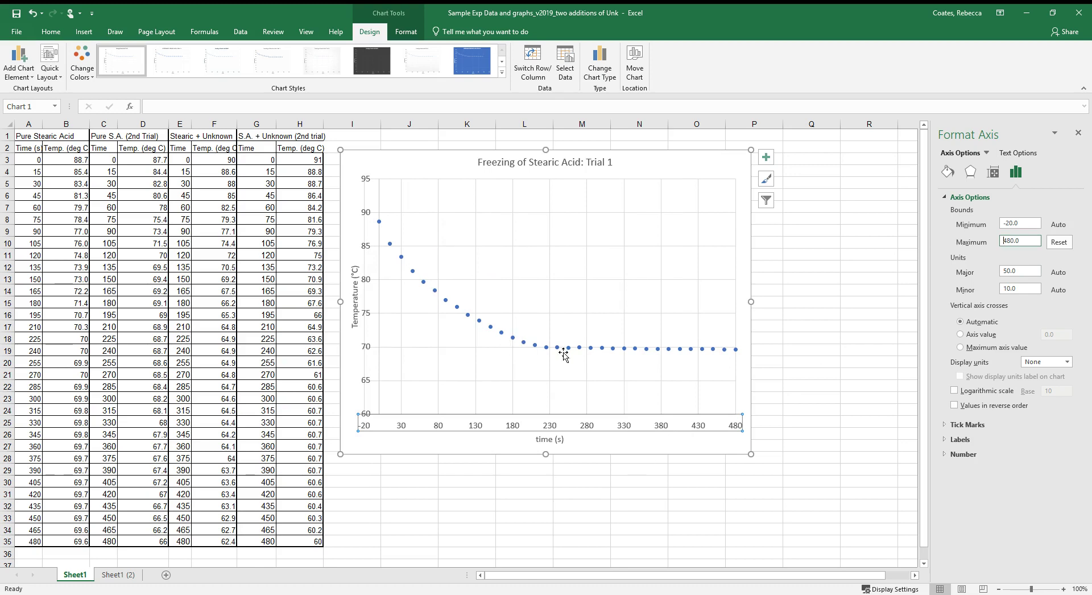
- Copy the temperature series of the Sheet1 chart and paste three duplicates of it into the same chart
left_click(112, 577)
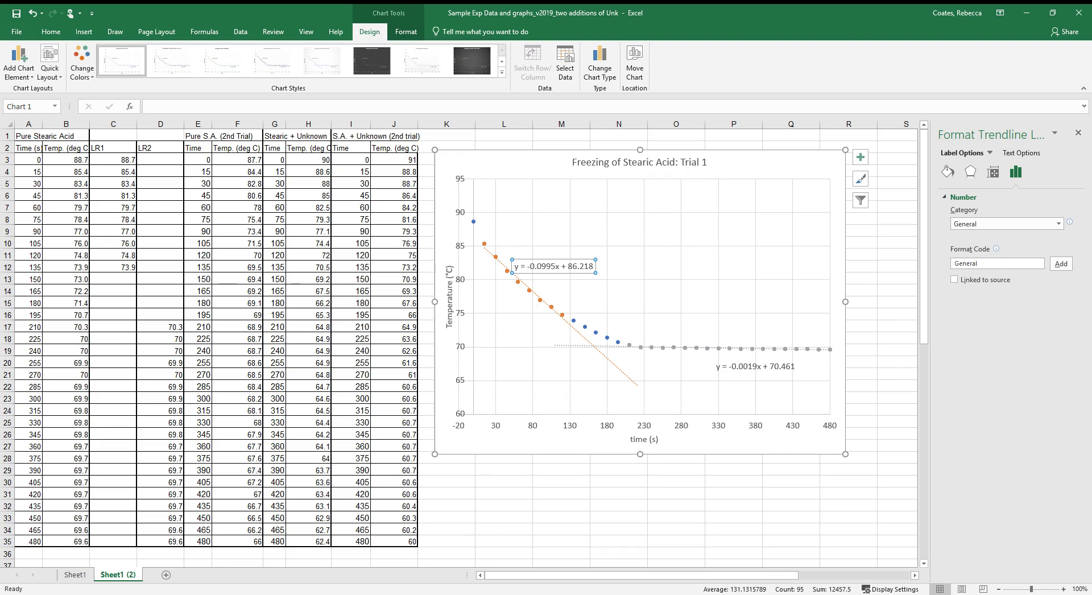
left_click(75, 575)
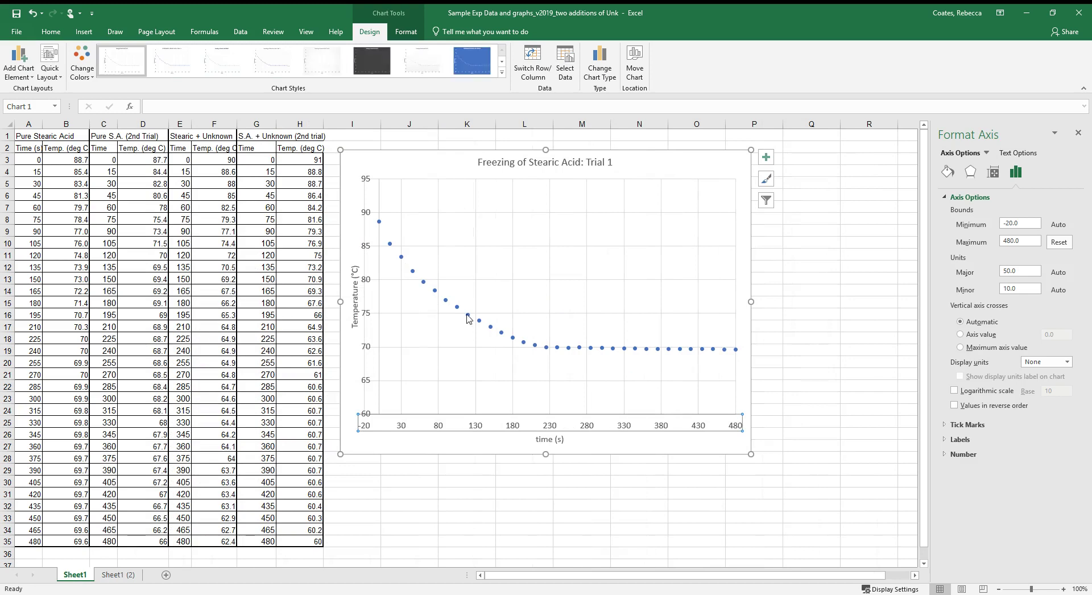
left_click(468, 315)
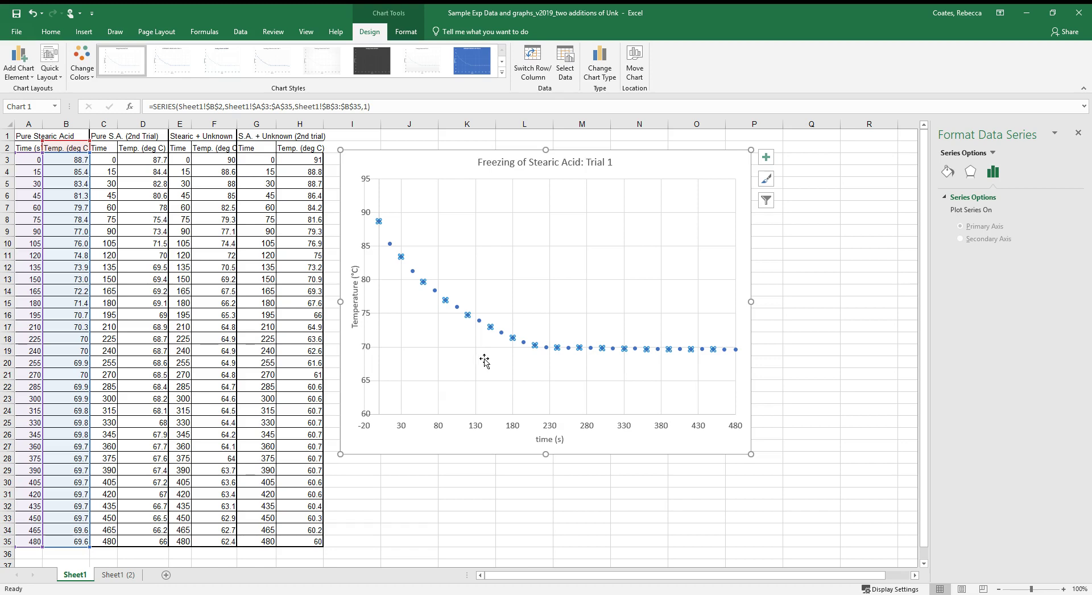
left_click(52, 33)
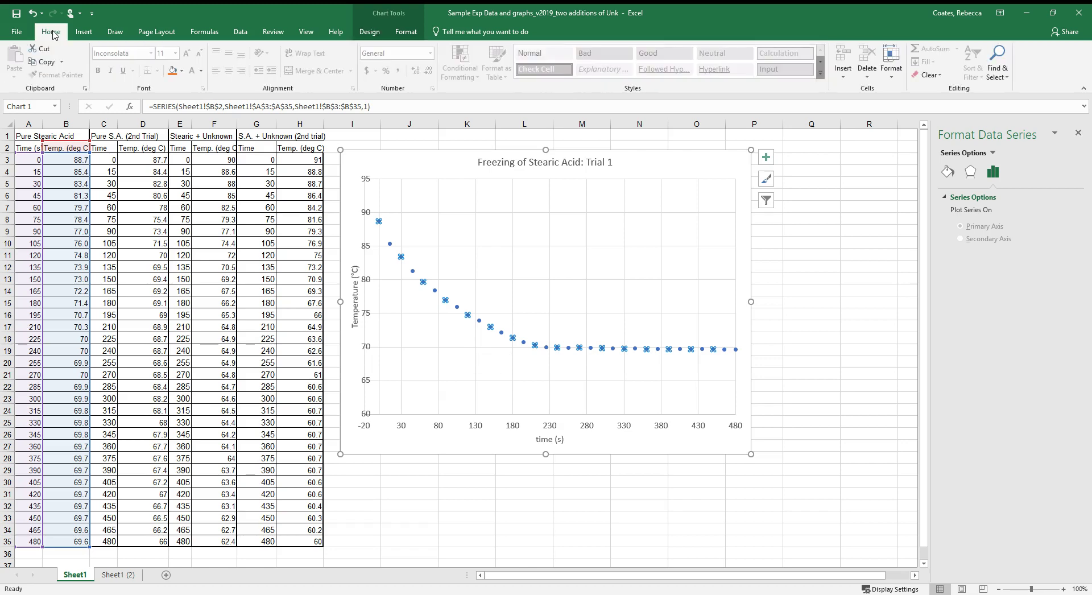
left_click(47, 62)
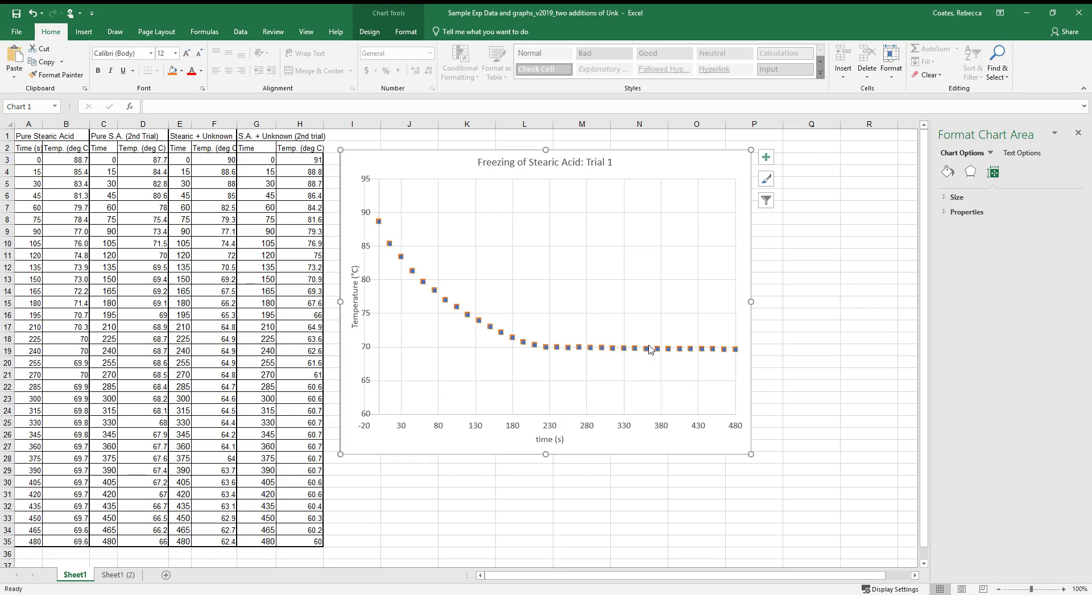
- Show the chart's legend and delete the blue-dot temperature series, leaving three overlapping series
left_click(763, 159)
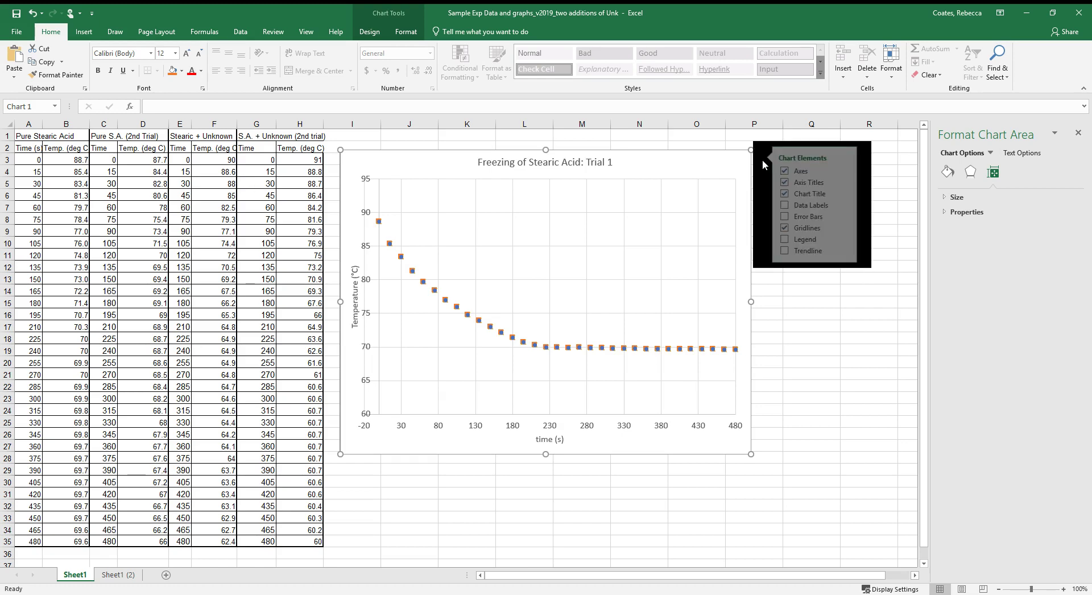
left_click(794, 240)
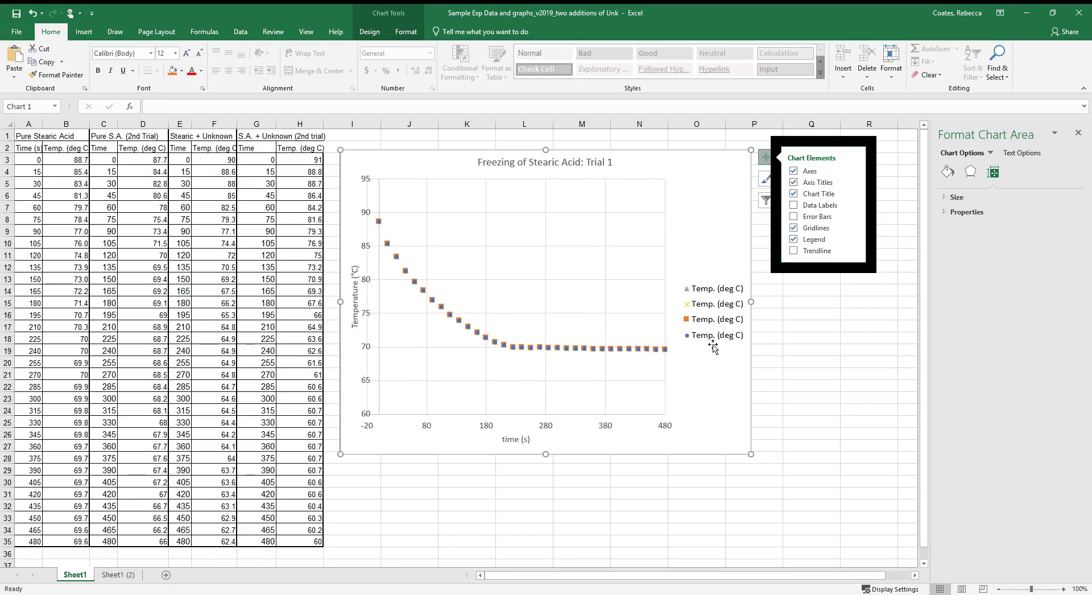
left_click(657, 352)
key("Delete")
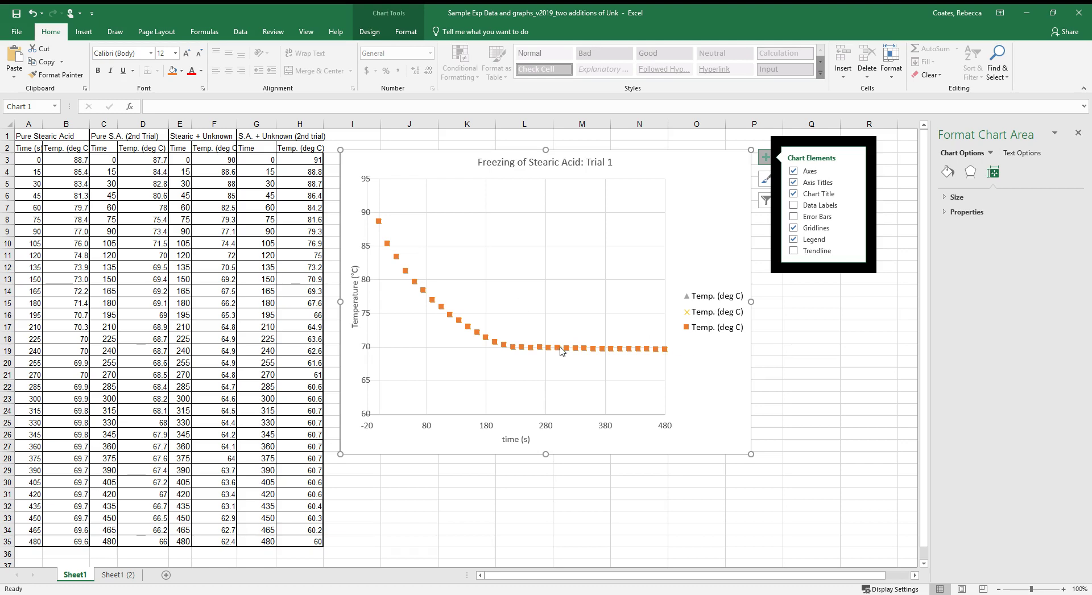
- Rename the yellow-cross temperature series in the chart's data source as LR1
left_click(648, 351)
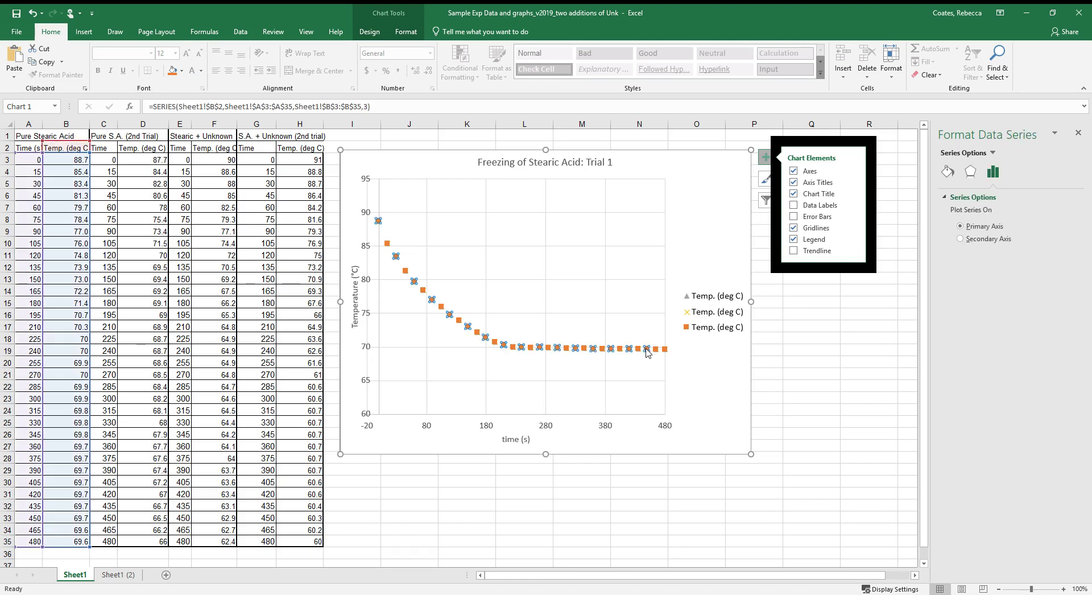
left_click(992, 154)
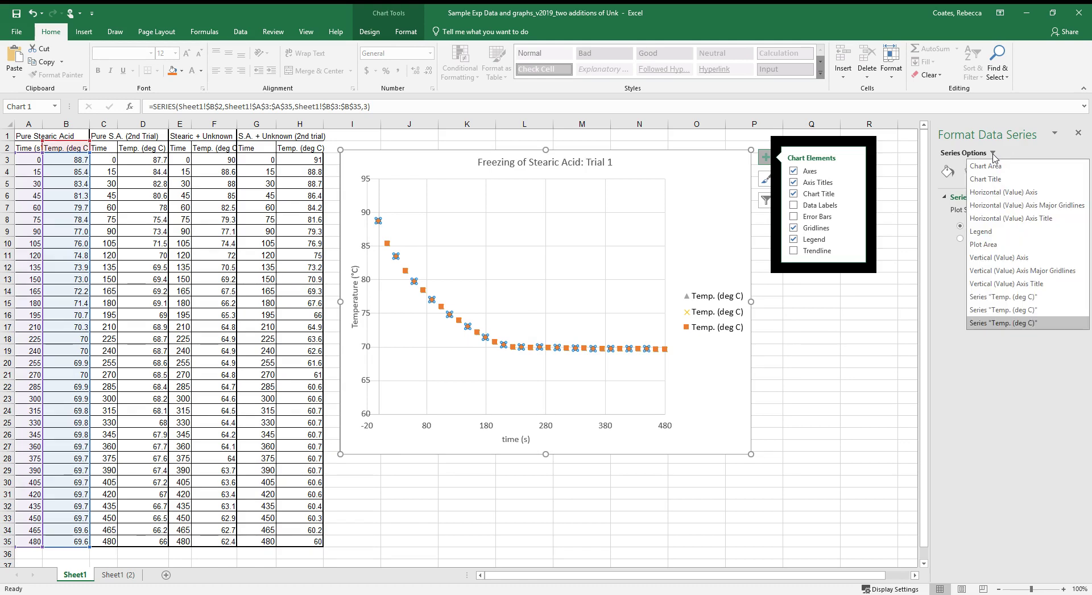
left_click(996, 322)
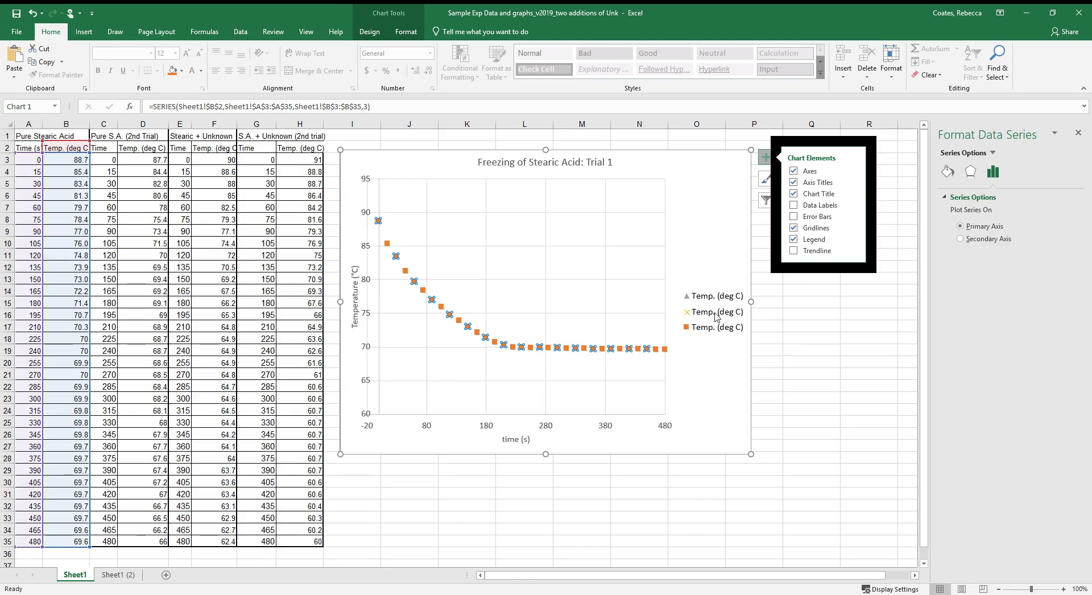
left_click(715, 317)
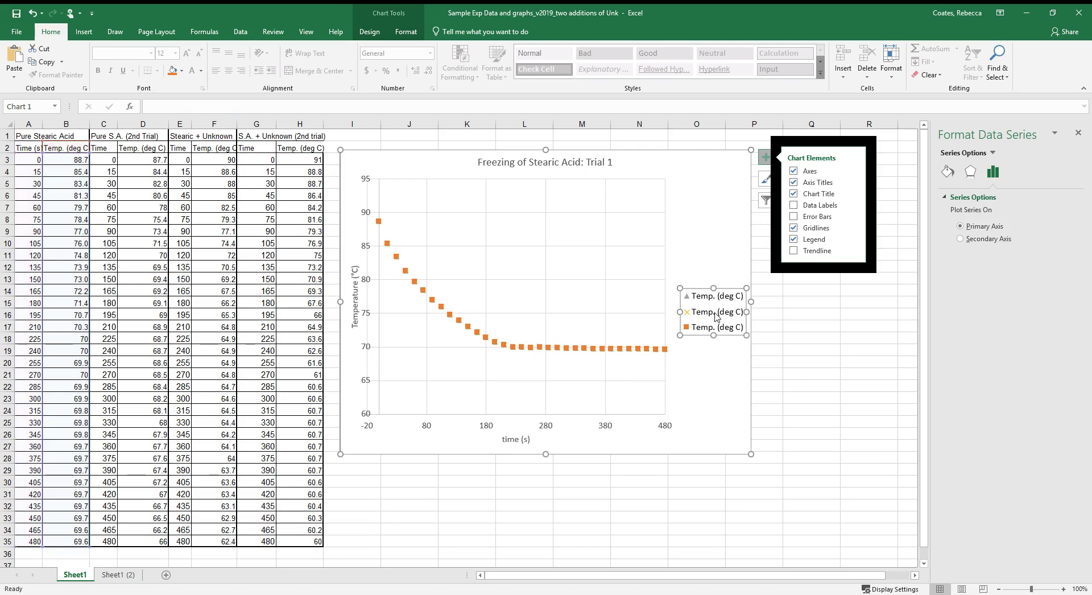
left_click(370, 31)
left_click(564, 63)
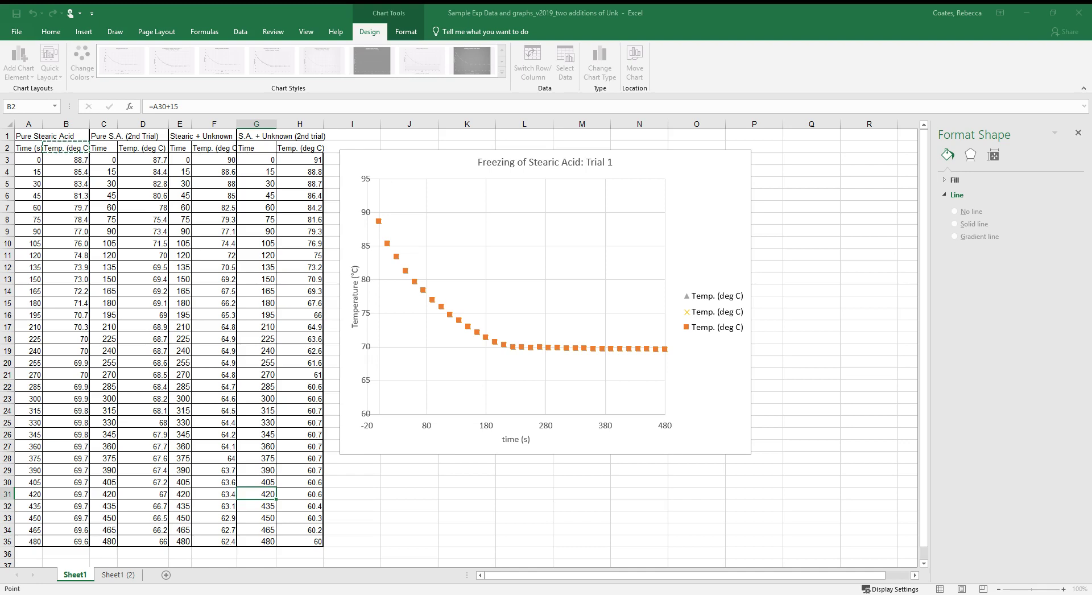
key("BackSpace")
type("LR1")
key("Return")
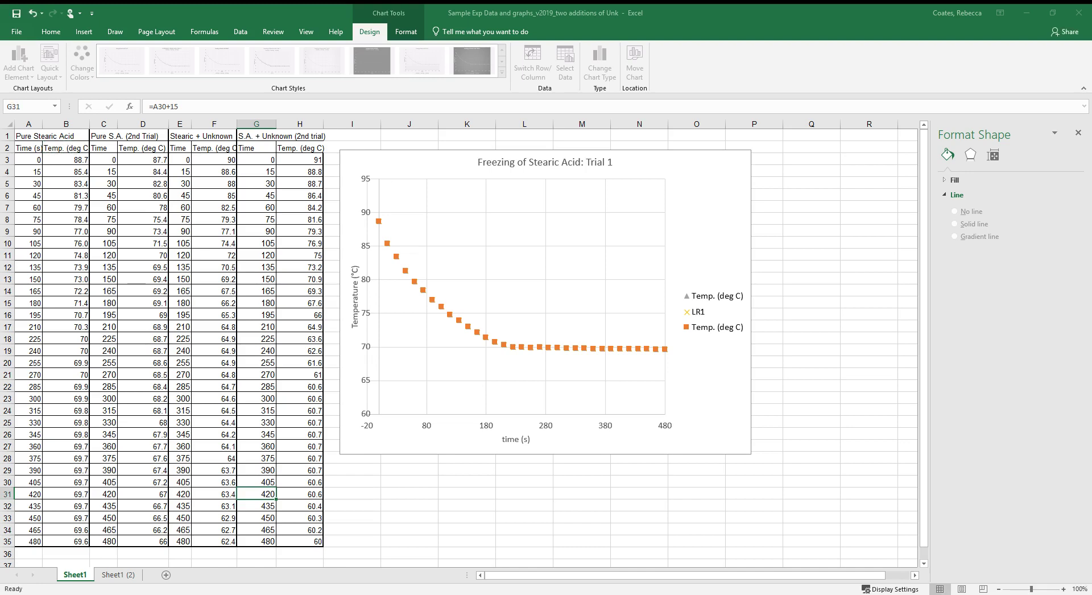
- Rename the orange-square temperature series as LR2 and accept the chart's data source changes
left_click(390, 187)
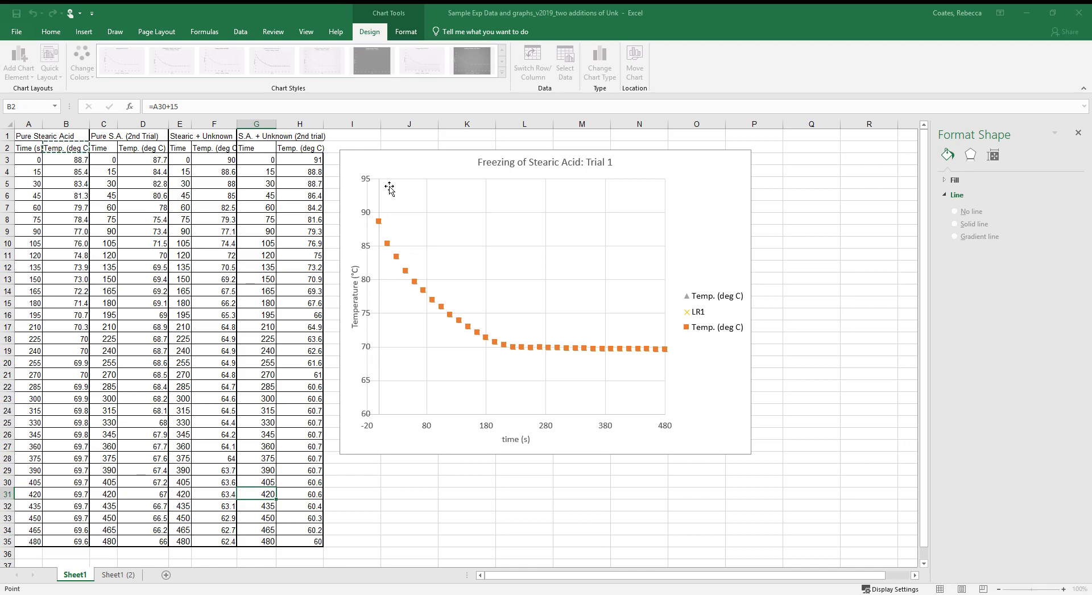
key("BackSpace")
type("LR2")
key("Return")
left_click(578, 271)
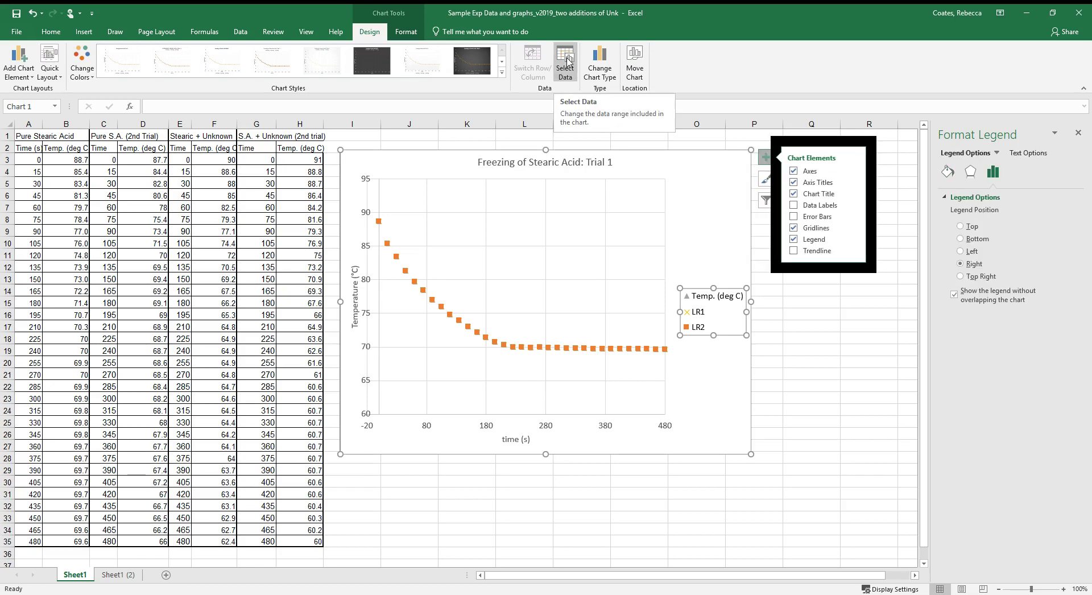
- Restrict the LR2 series to times in A4:A11 and temperatures in B4:B11
left_click(593, 350)
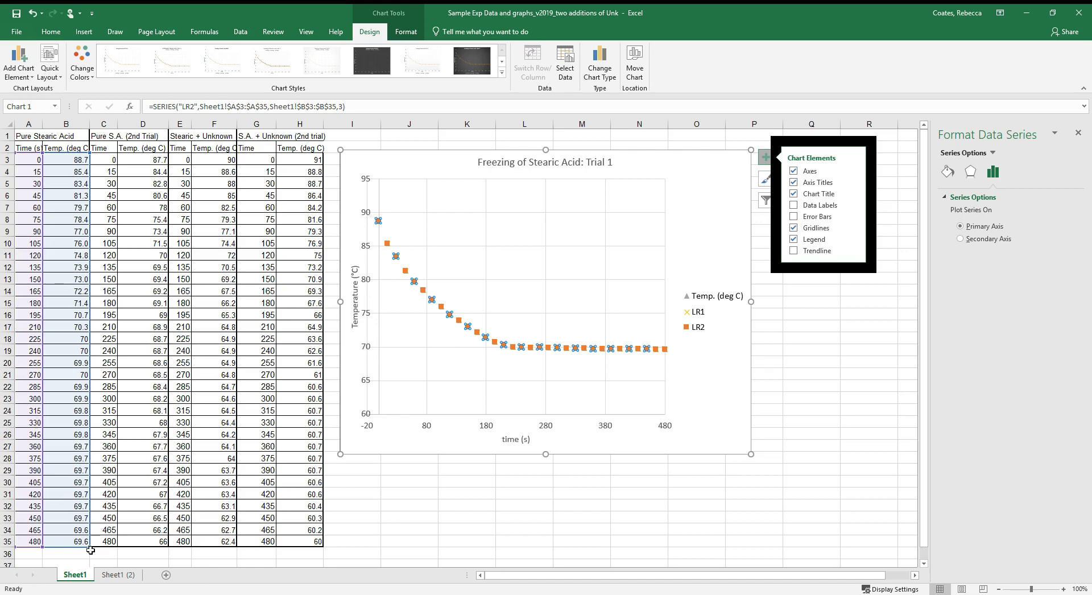
left_click_drag(90, 550, 83, 256)
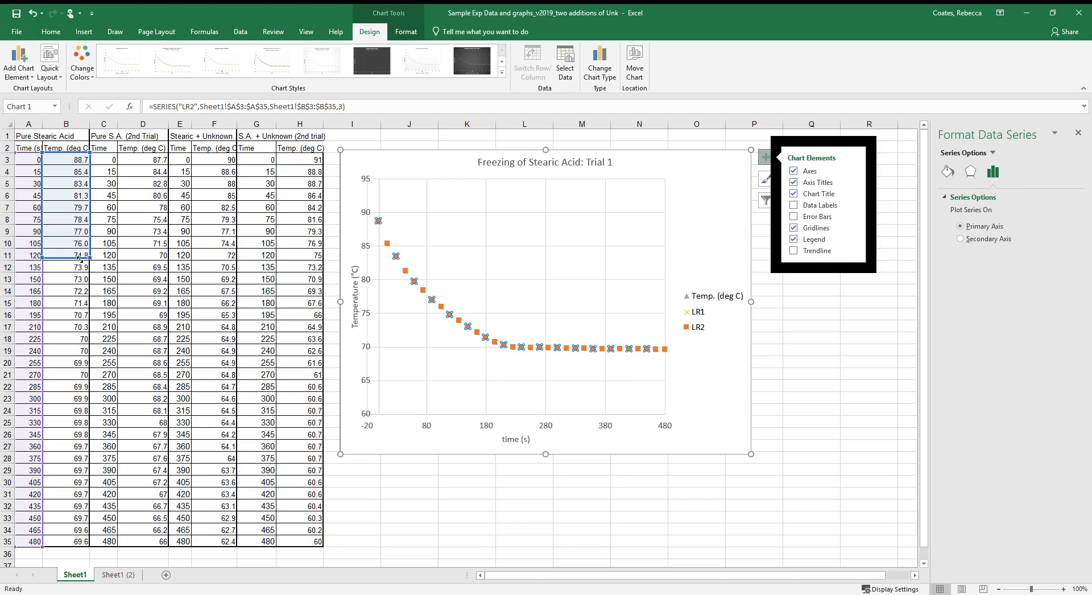
left_click(43, 550)
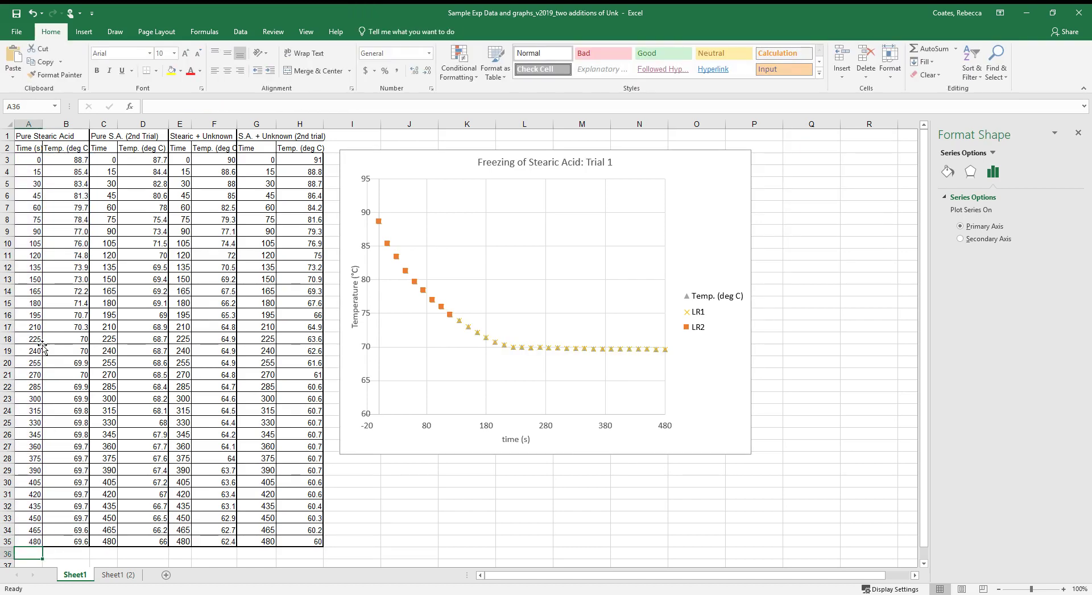
left_click(418, 285)
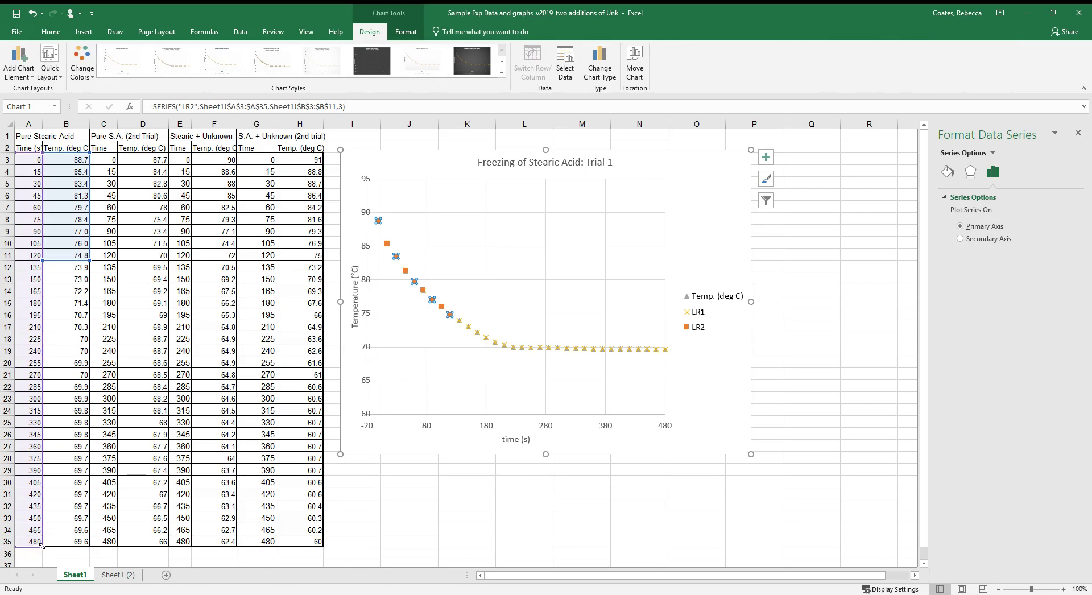
left_click_drag(41, 516, 41, 259)
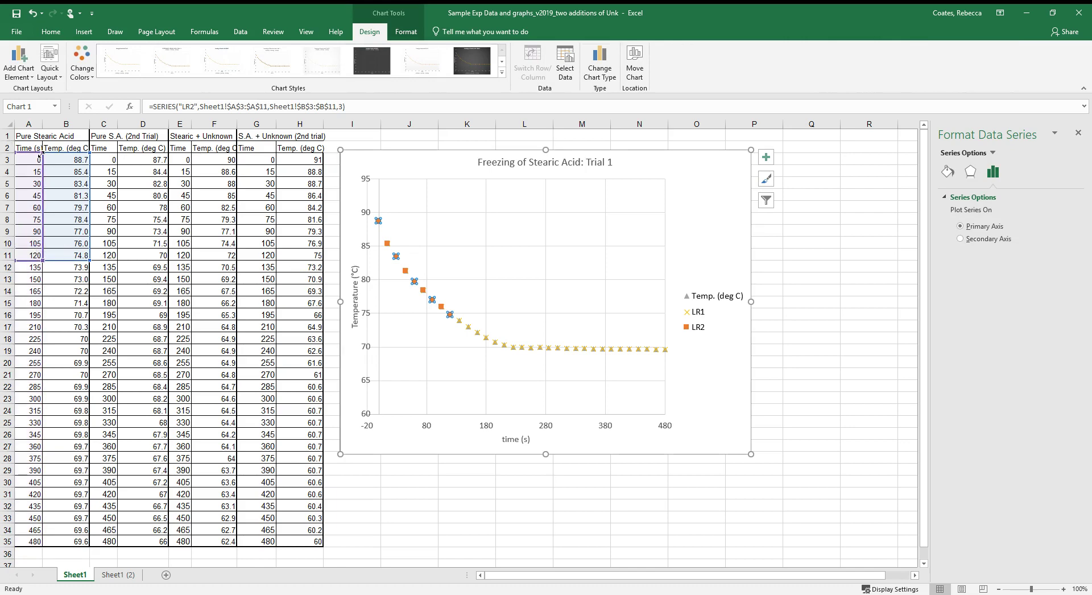
mouse_move(43, 162)
left_mouse_down()
mouse_move(40, 151)
mouse_move(40, 165)
left_mouse_up()
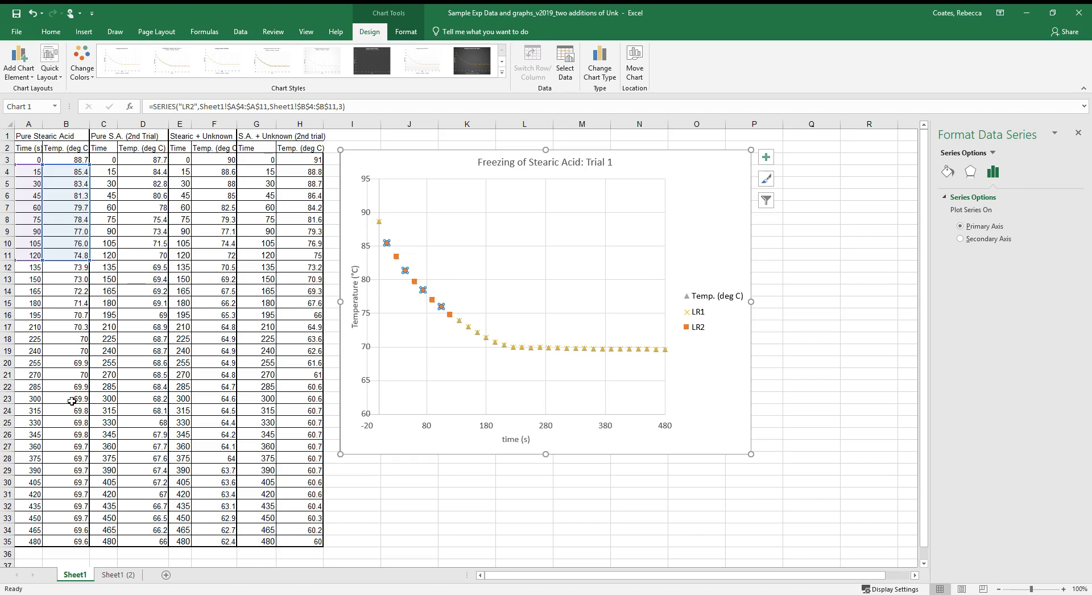
- Restrict the LR1 series to times in A17:A35 and temperatures in B17:B35
left_click(547, 348)
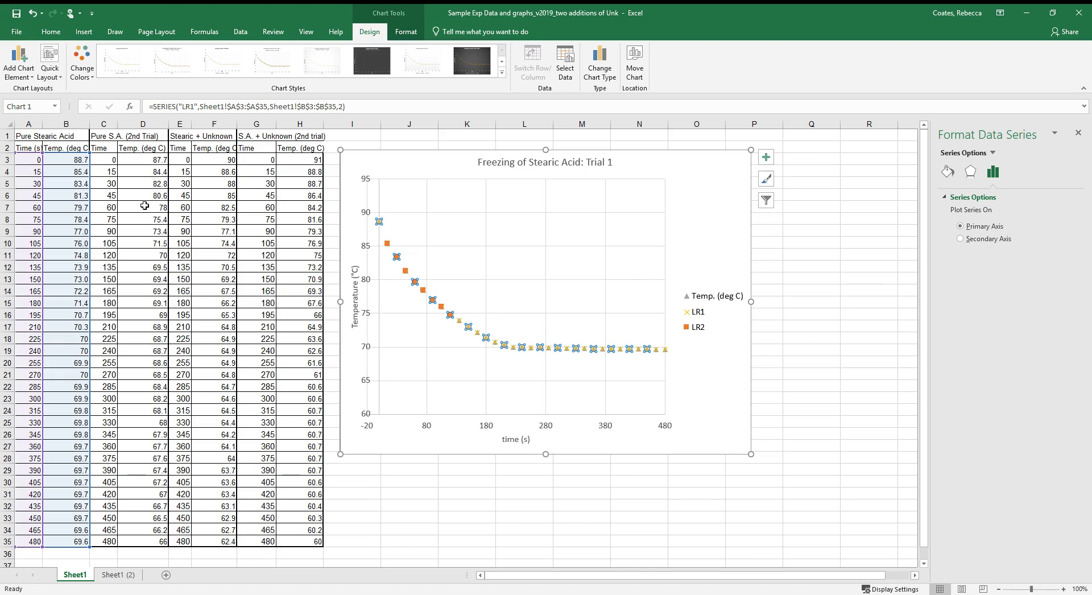
left_click_drag(89, 154, 81, 328)
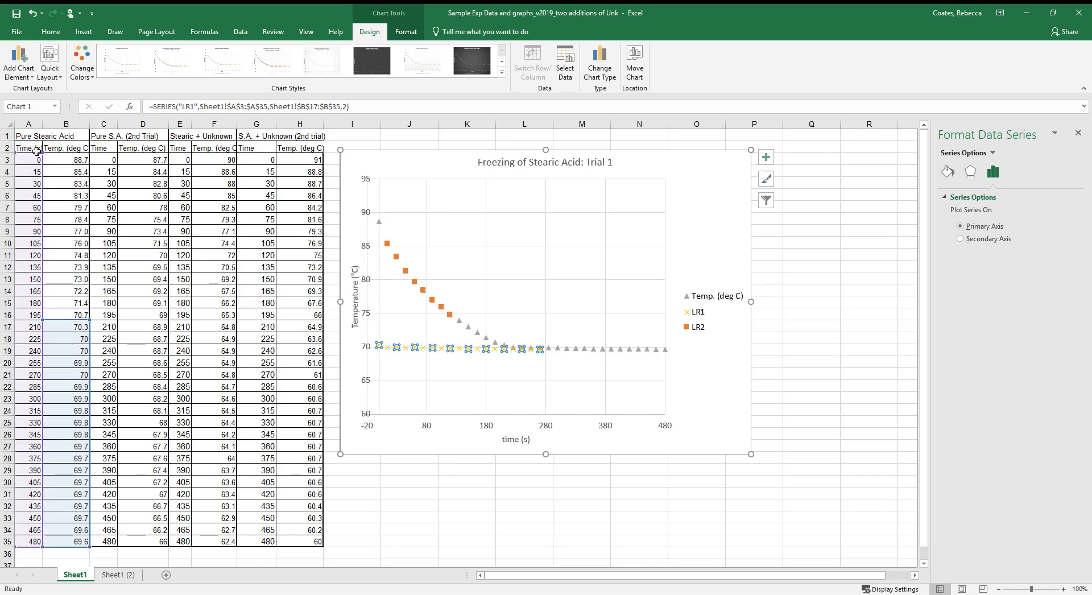
left_click_drag(41, 151, 39, 325)
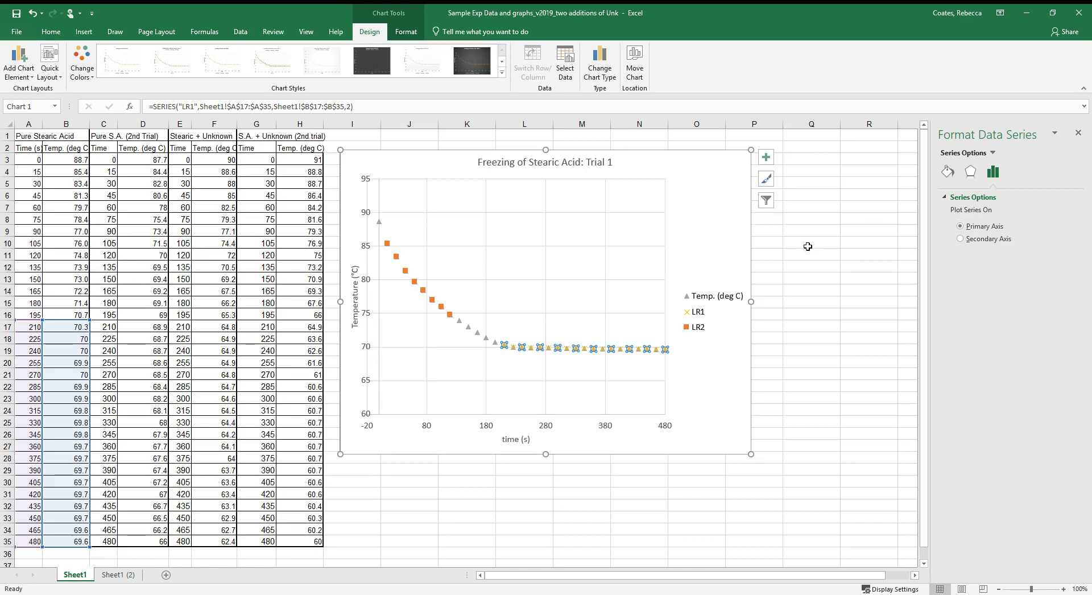
- Add linear trendlines to the LR1 and LR2 series of the Sheet1 chart
left_click(770, 162)
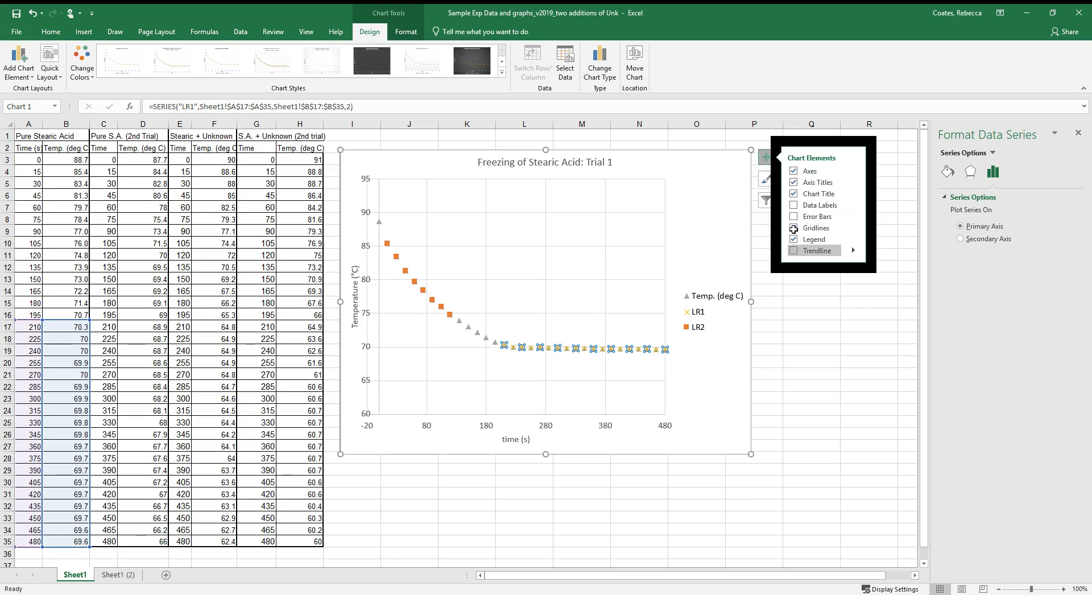
left_click(793, 250)
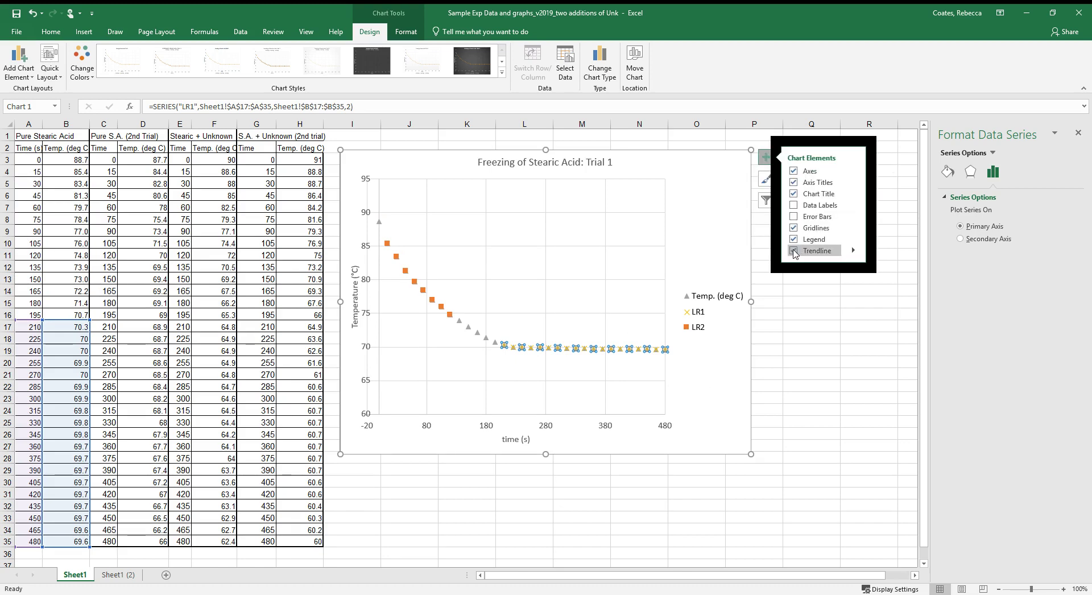
left_click(413, 281)
left_click(794, 250)
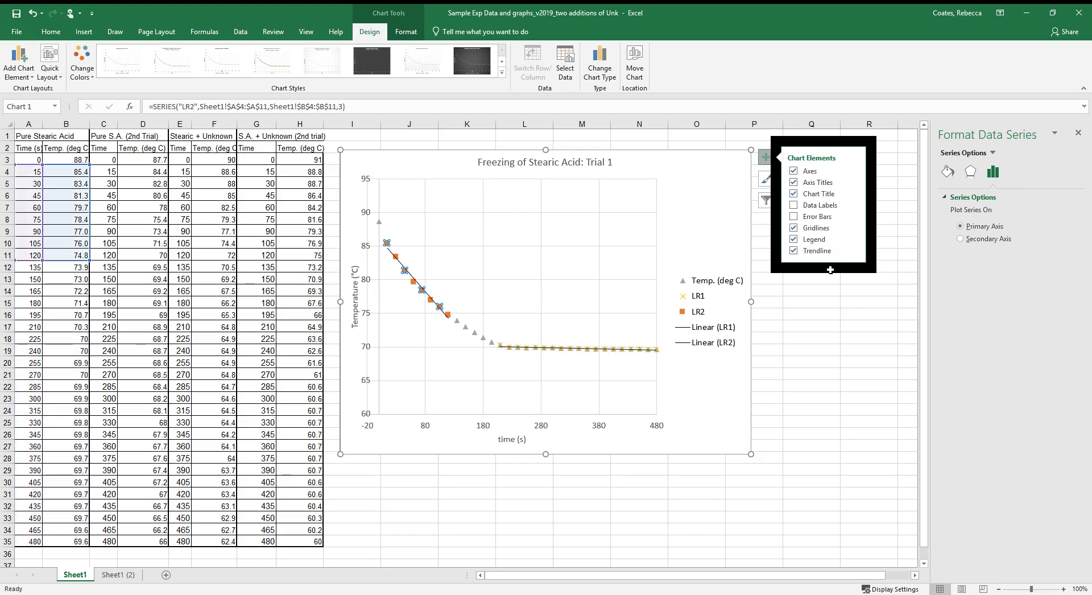
- Extend the LR1 trendline with a forecast of 100 periods forward and 100 periods backward
left_click(991, 153)
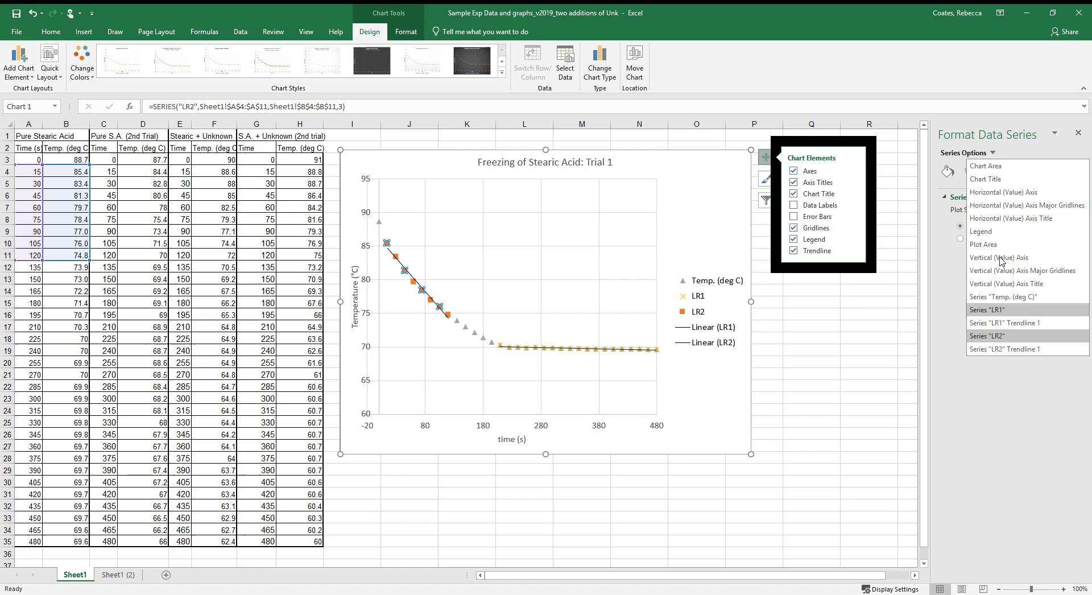
left_click(1004, 322)
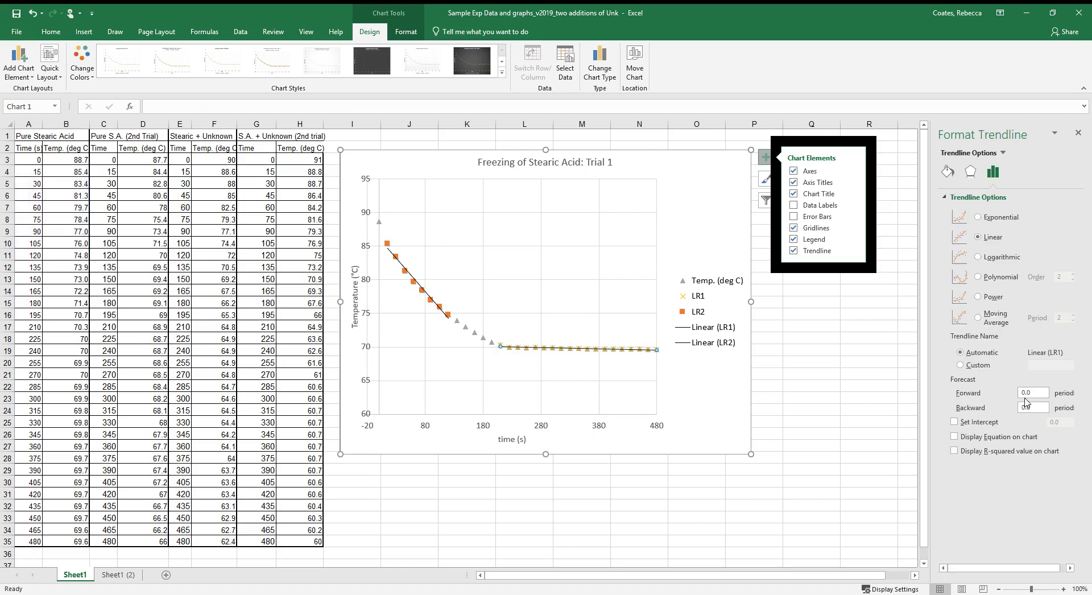
left_click(1025, 393)
type("100")
key("Tab")
type("100")
- Extend the LR2 trendline with a forecast of 100 periods forward
left_click(448, 319)
left_click(1029, 393)
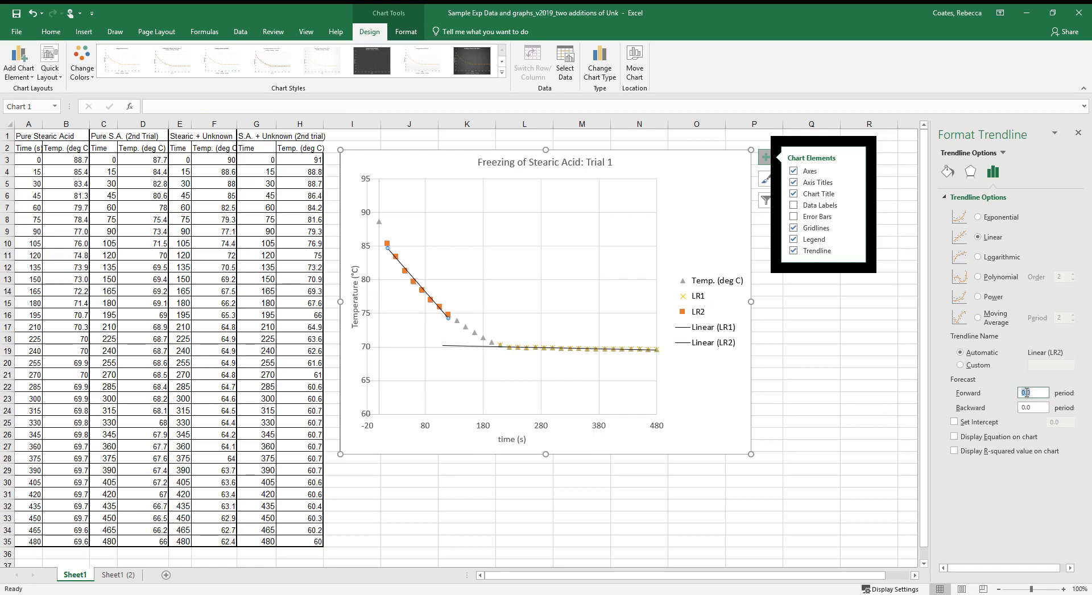
type("100")
key("Return")
- Display the equations of both trendlines on the chart and move each label above its trendline, clear of the data points
left_click(454, 348)
left_click(1019, 438)
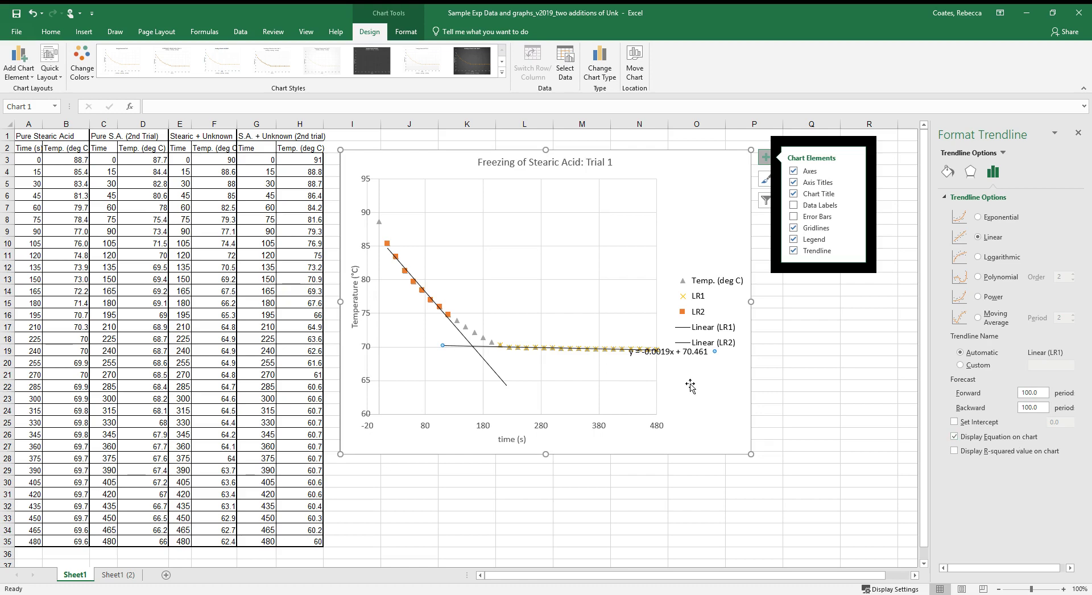
left_click(489, 371)
left_click(955, 436)
left_click_drag(678, 357, 606, 333)
left_click_drag(461, 385, 461, 271)
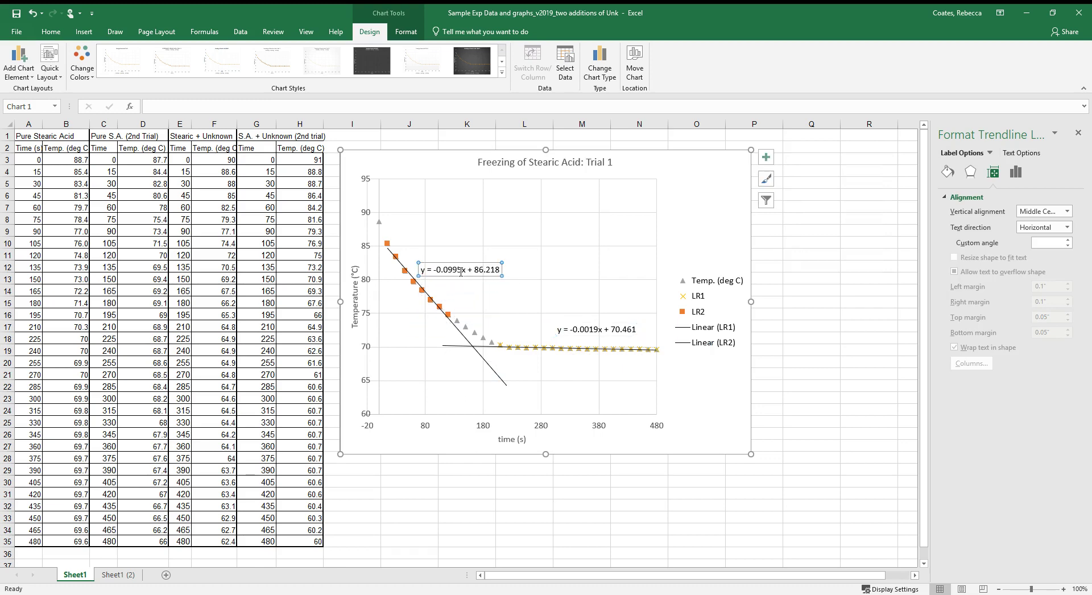